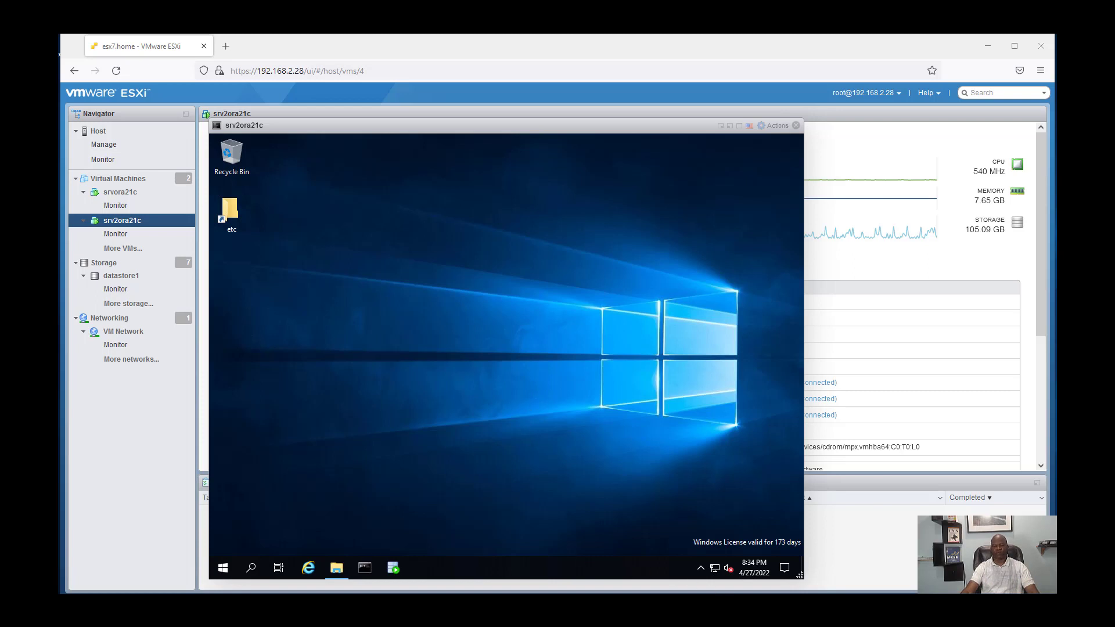
# Switch the srv2ora21c VM console to full screen.
pyautogui.click(741, 127)
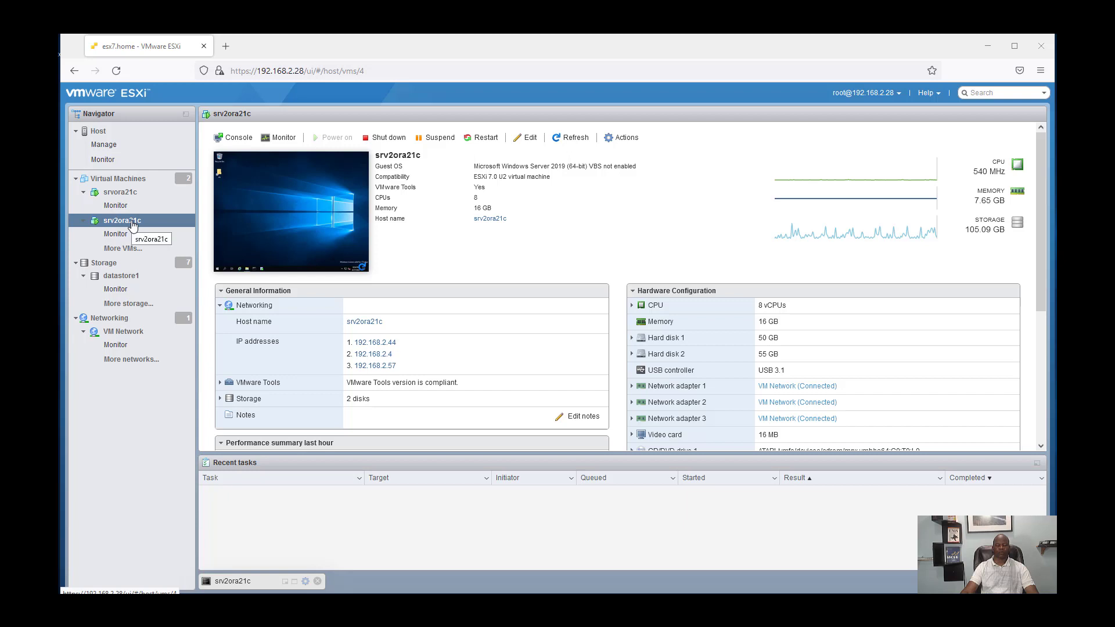
# Restore the minimized srv2ora21c console window showing the VM's Windows desktop.
pyautogui.rightClick(132, 225)
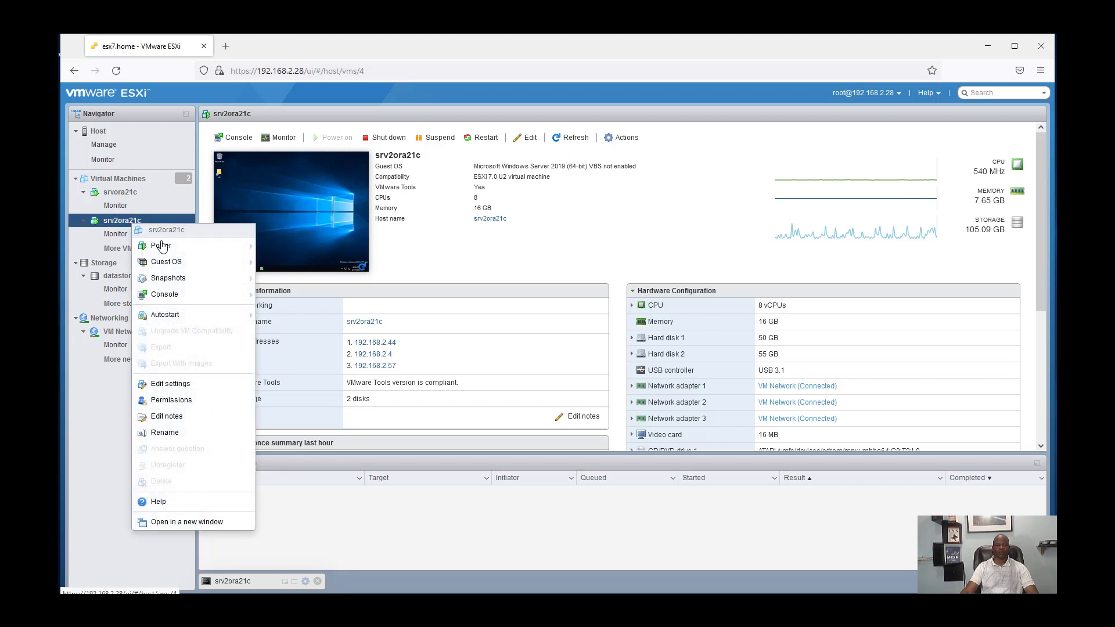
pyautogui.moveTo(166, 251)
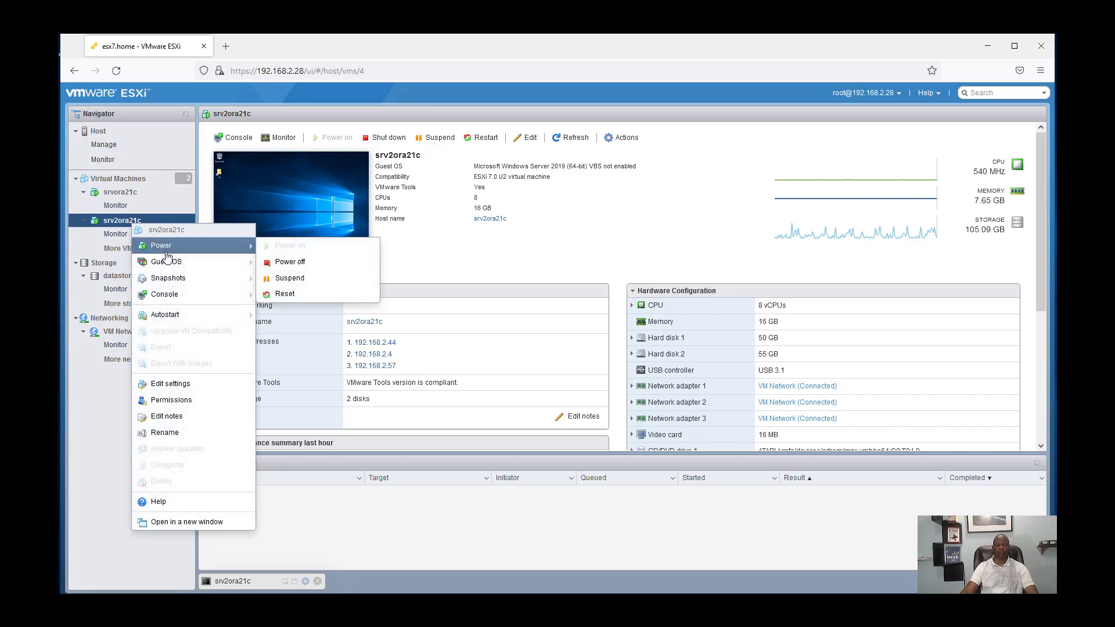
pyautogui.click(119, 226)
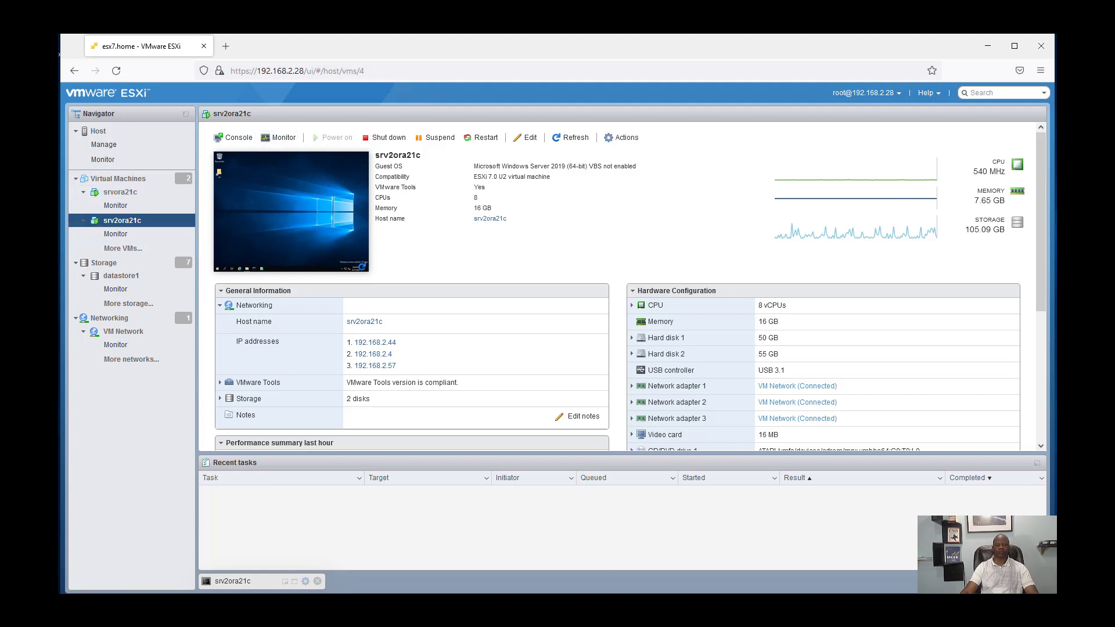
pyautogui.click(260, 583)
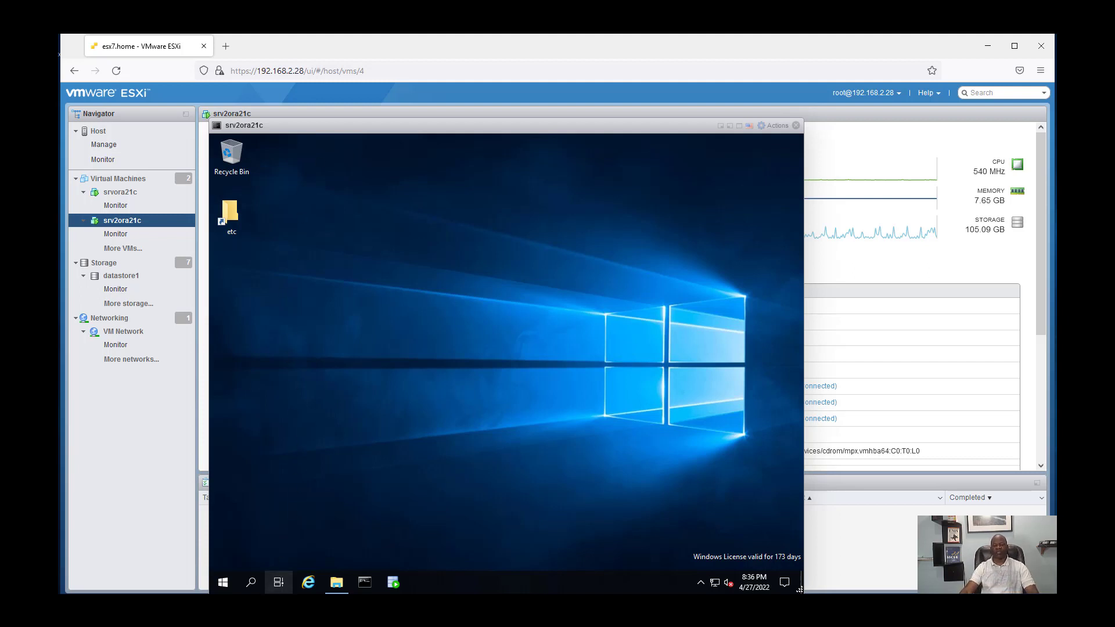
# Restore the srvdba12 Temp share Explorer window and open a second File Explorer window at Quick access.
pyautogui.moveTo(337, 588)
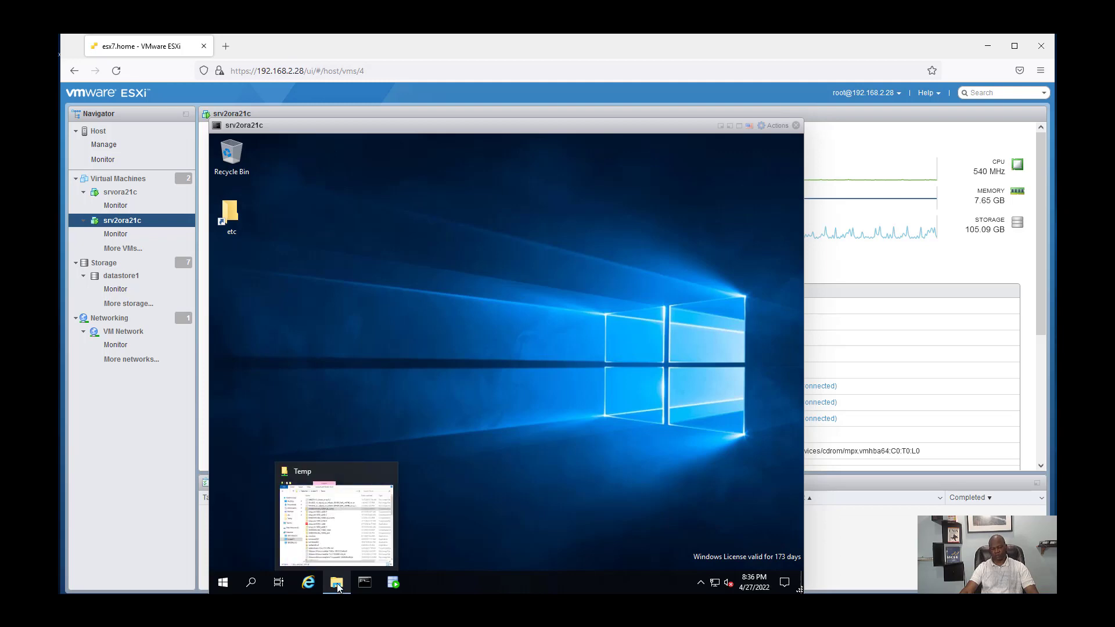
pyautogui.click(336, 479)
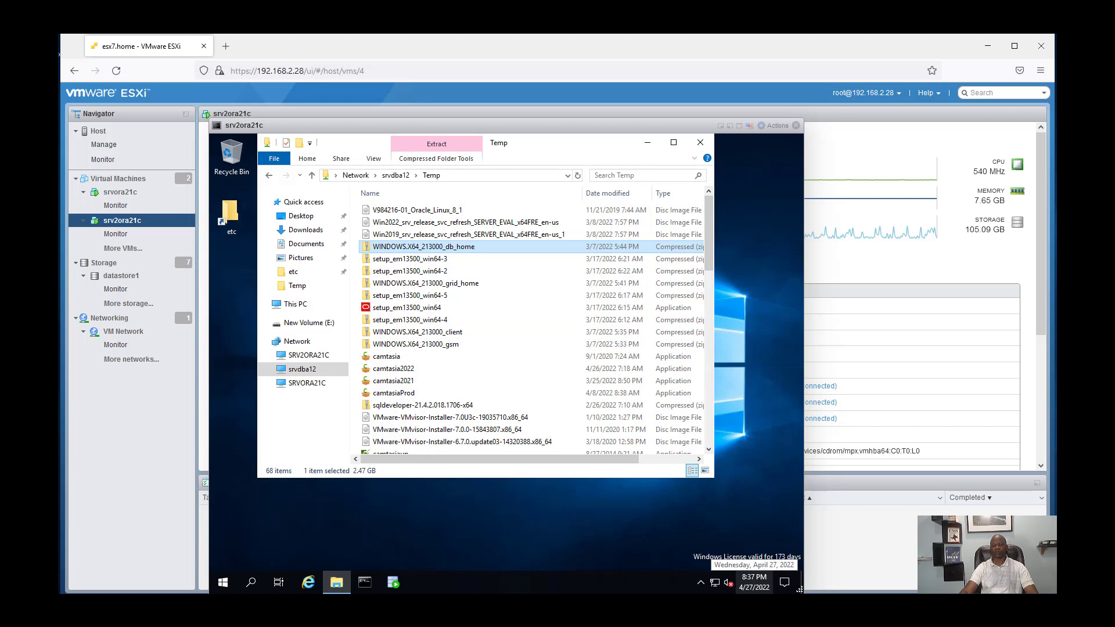
pyautogui.rightClick(338, 582)
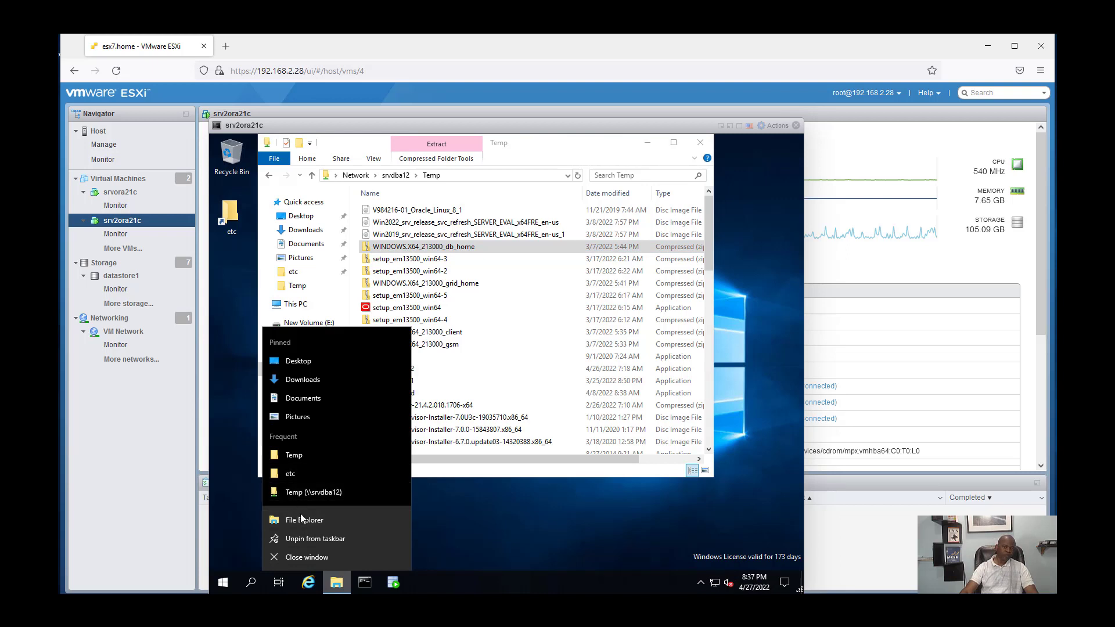
pyautogui.click(314, 521)
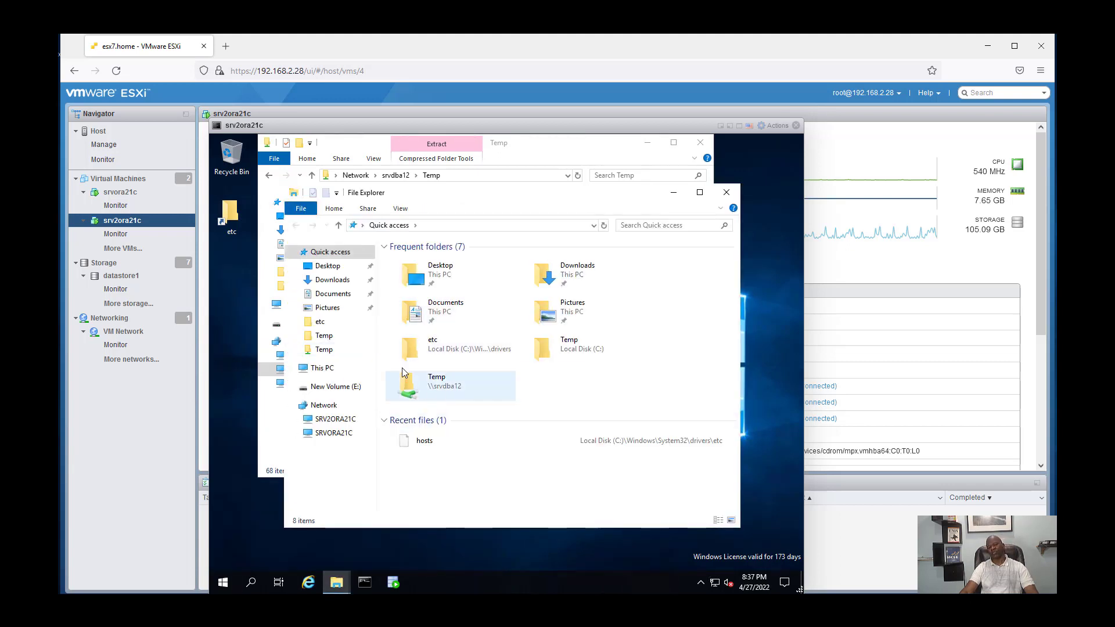
# Browse the new window to C:\app\oracle\product\21.0.0\dbhome_1, moved aside behind the Temp window.
pyautogui.click(309, 372)
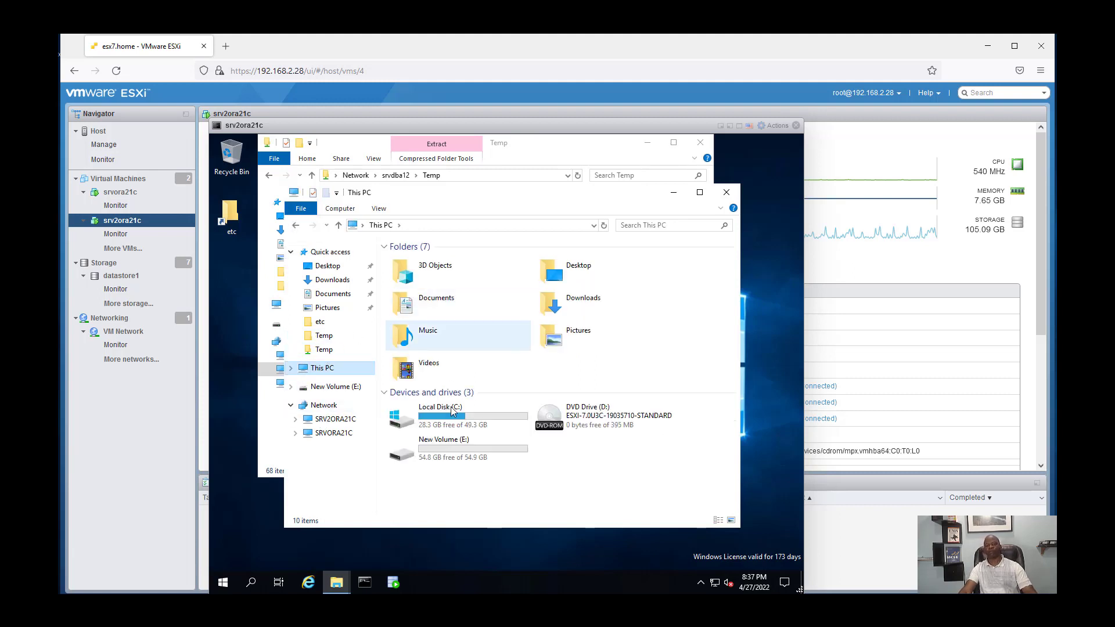
pyautogui.doubleClick(411, 418)
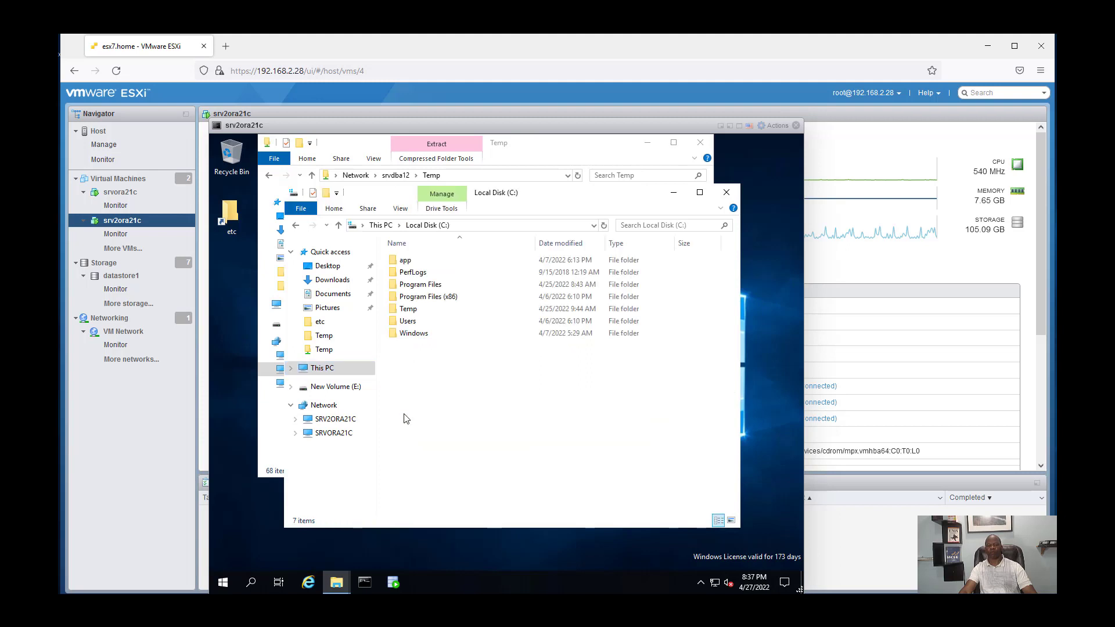
pyautogui.doubleClick(392, 259)
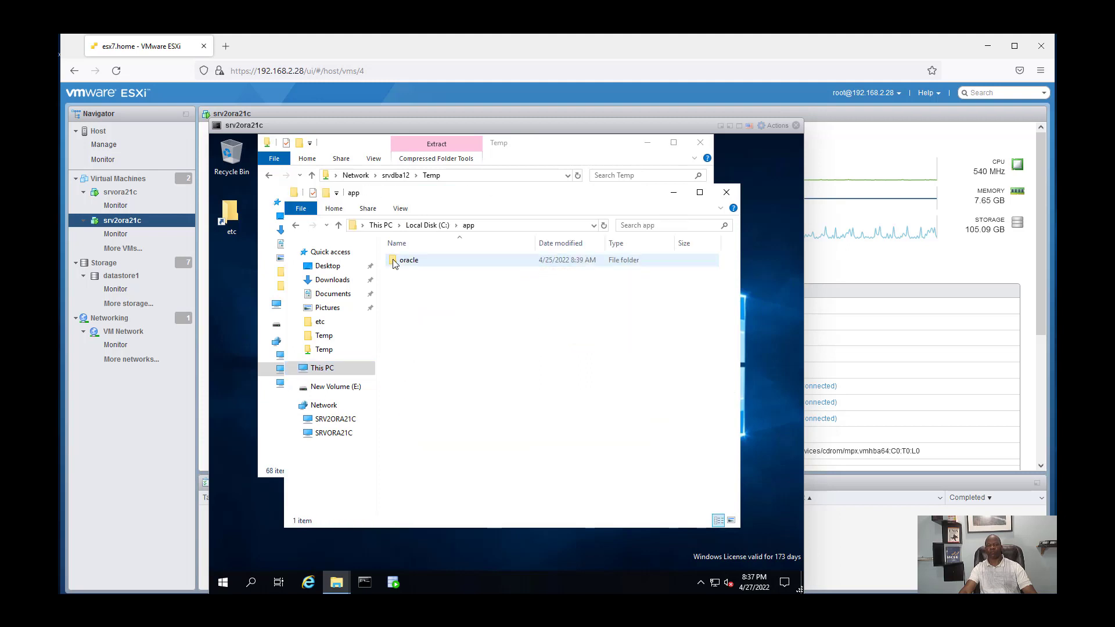
pyautogui.doubleClick(393, 261)
pyautogui.doubleClick(393, 262)
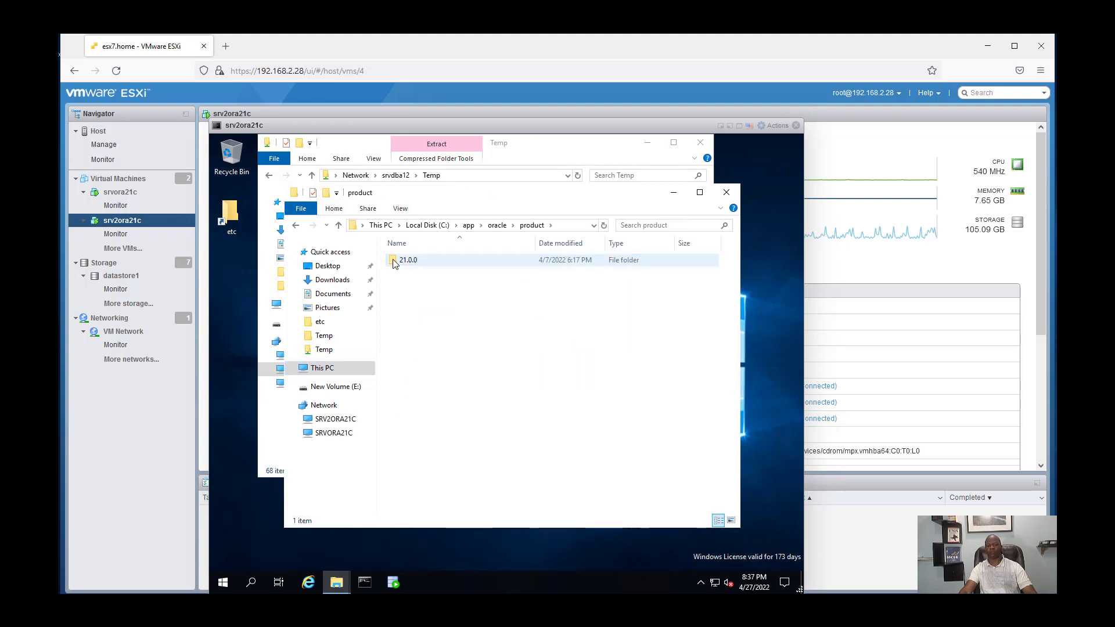
pyautogui.doubleClick(395, 261)
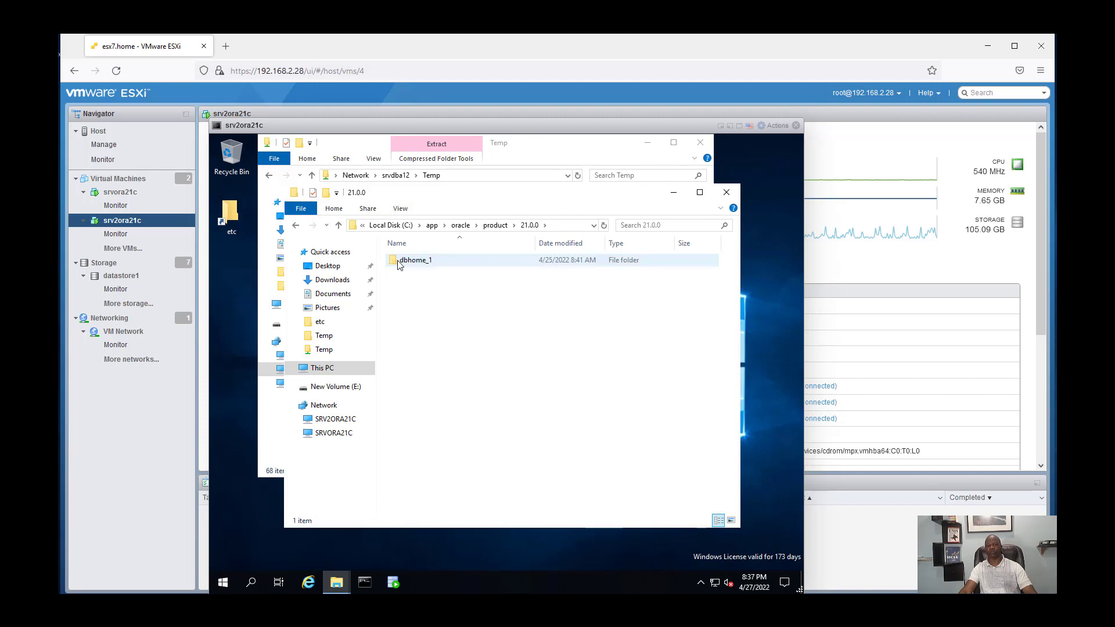
pyautogui.doubleClick(398, 260)
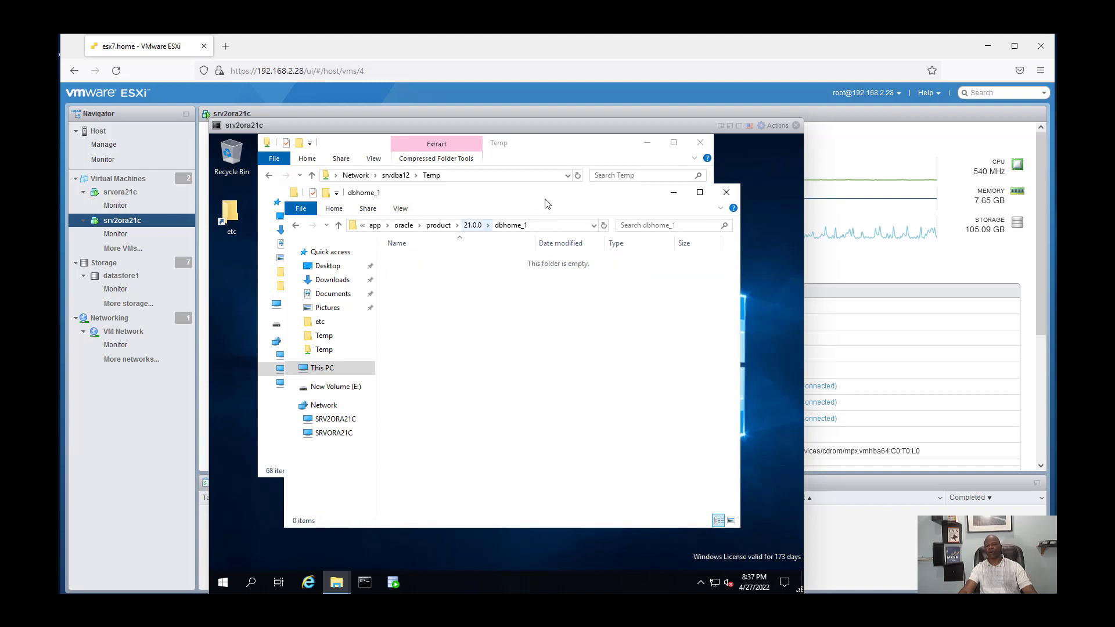
pyautogui.moveTo(540, 198); pyautogui.dragTo(572, 215)
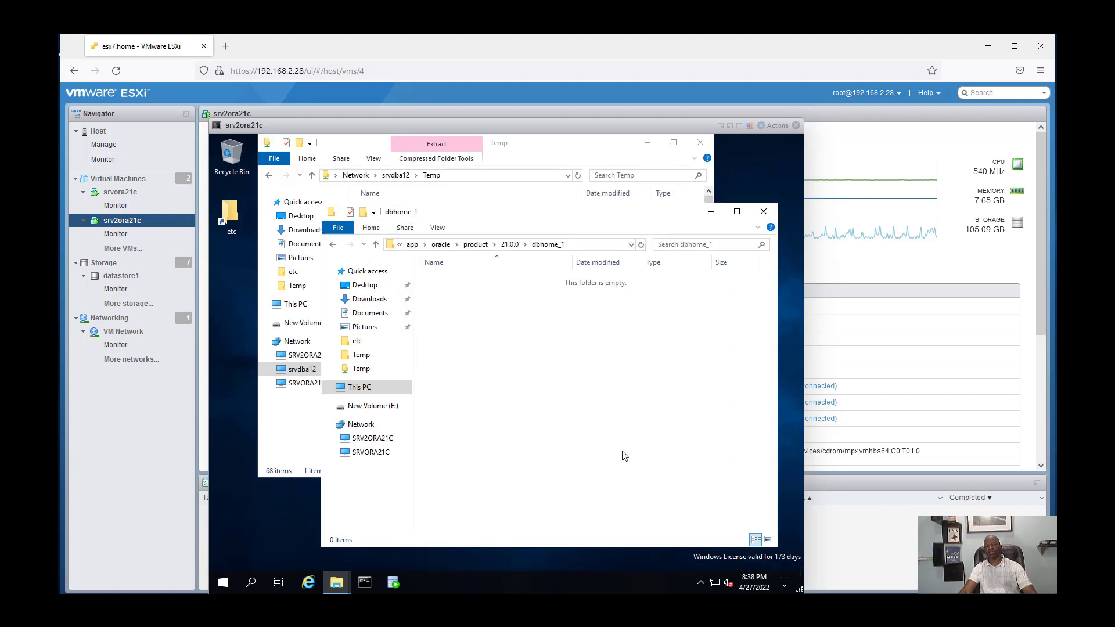
pyautogui.click(550, 152)
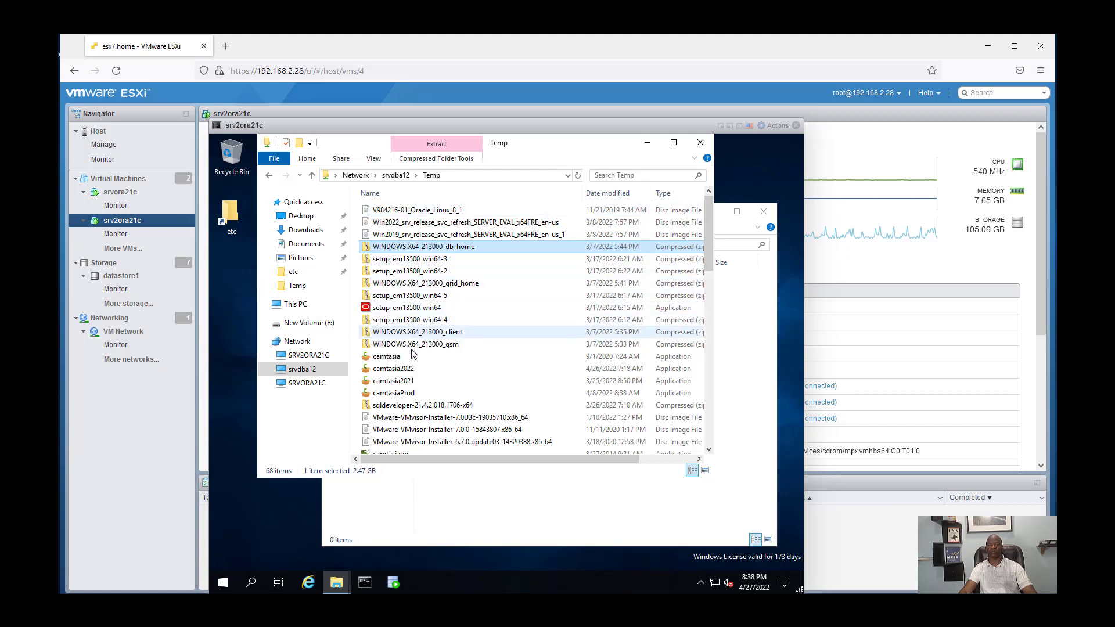
# Open the WINDOWS.X64_213000_db_home folder on the Temp share.
pyautogui.click(401, 345)
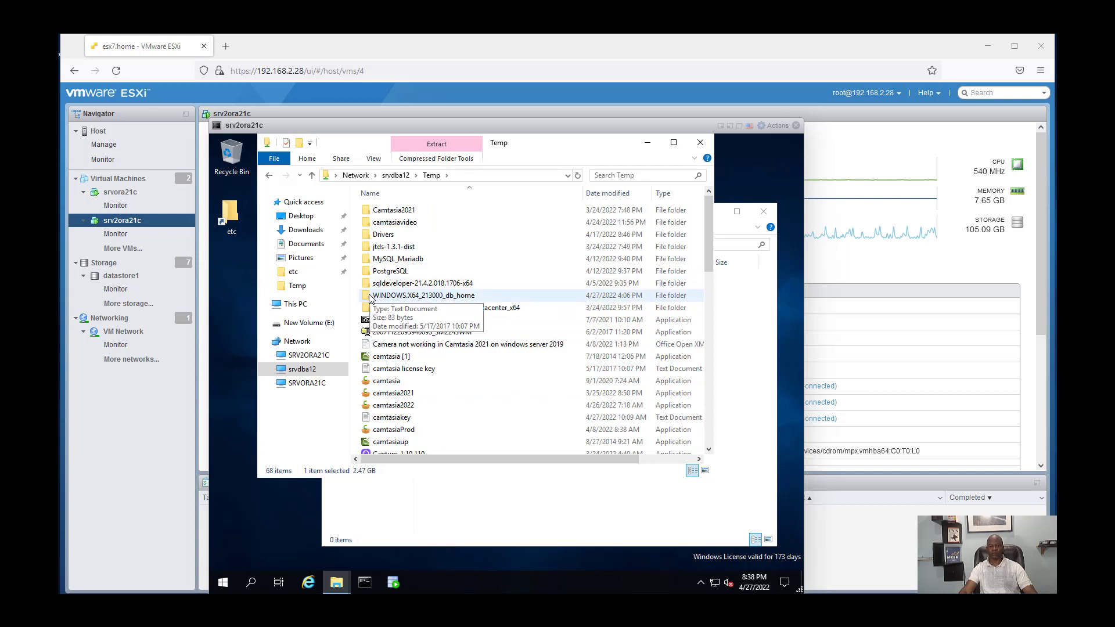
pyautogui.click(366, 299)
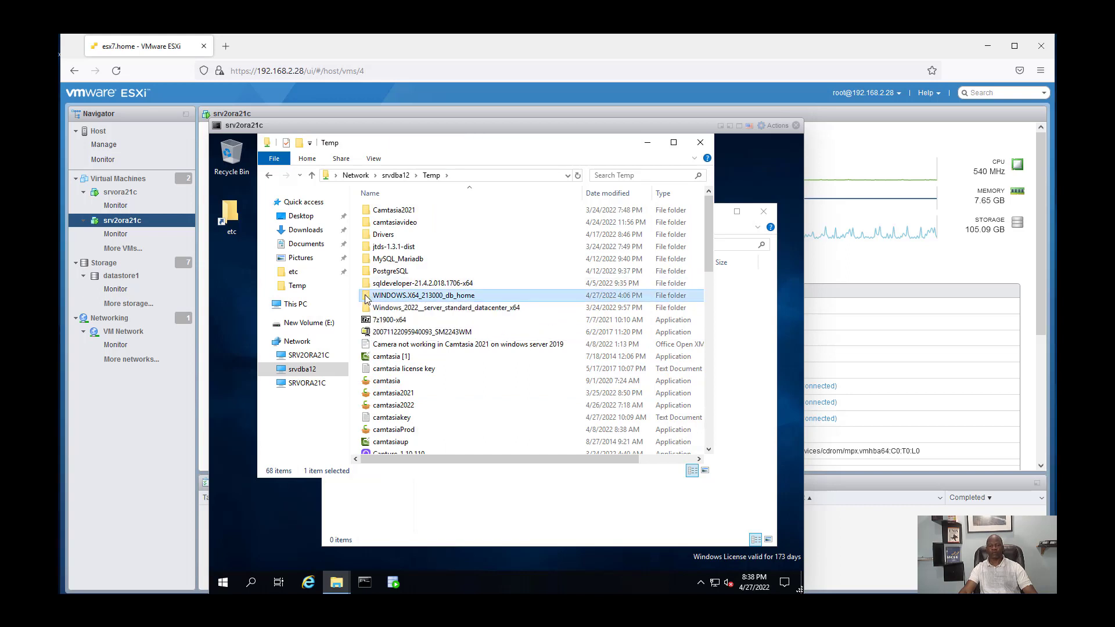
pyautogui.doubleClick(366, 297)
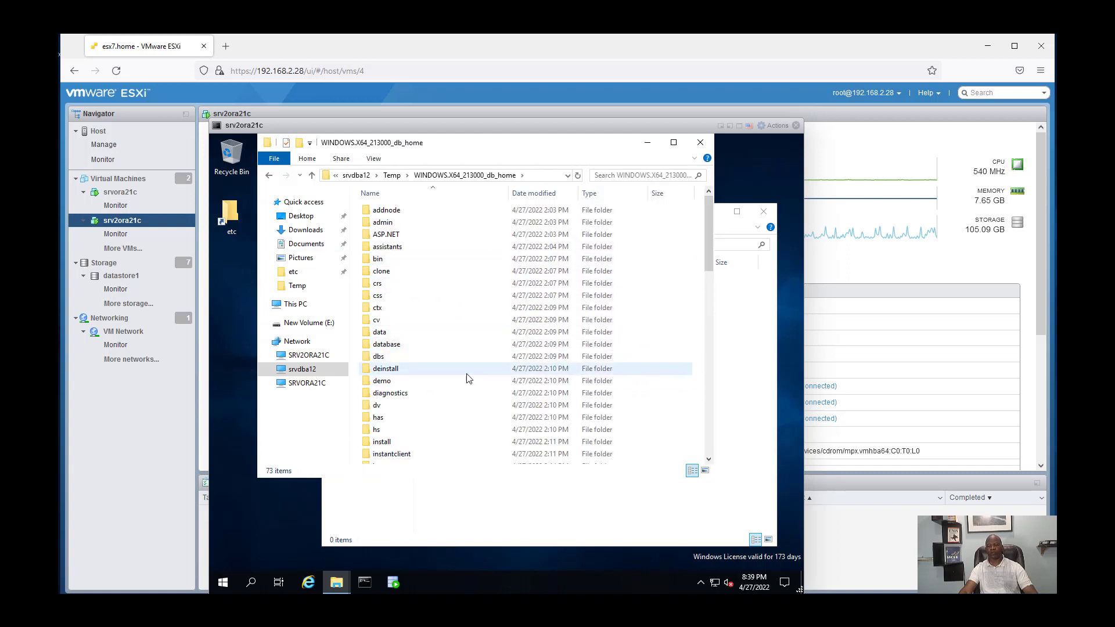
# Copy all 73 db_home folders and bring the empty dbhome_1 window forward.
pyautogui.click(391, 375)
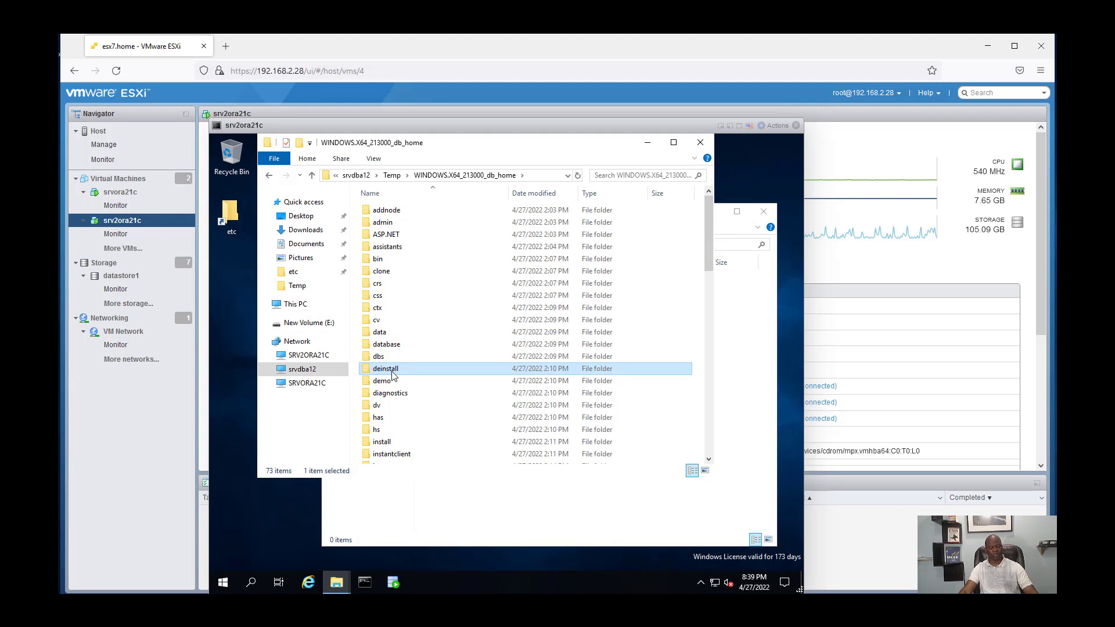
pyautogui.hotkey('ctrl', 'a')
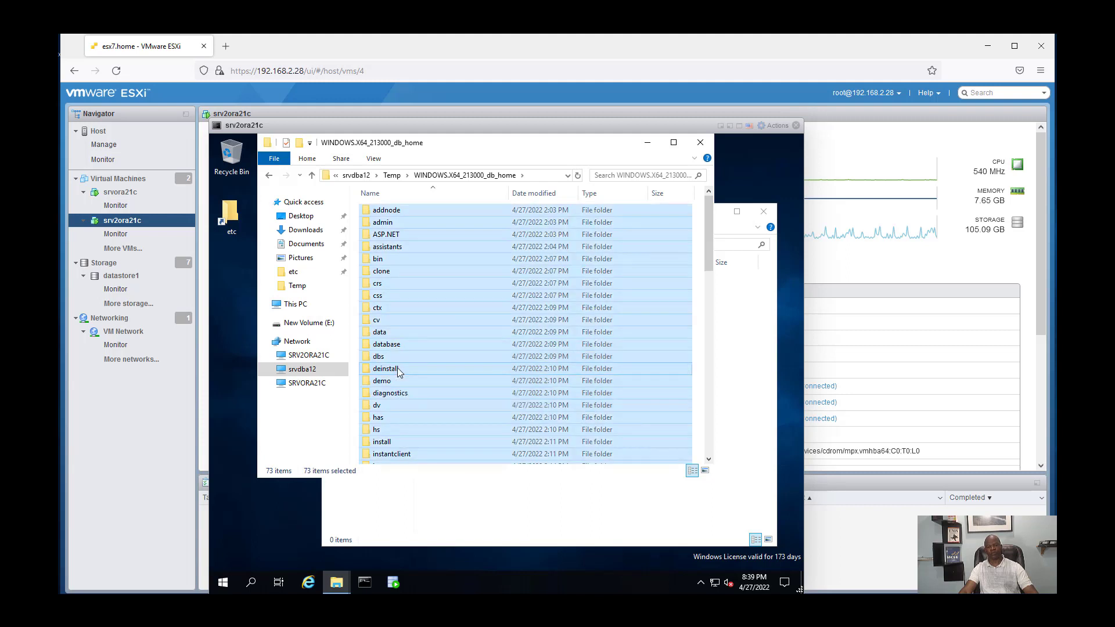
pyautogui.rightClick(403, 334)
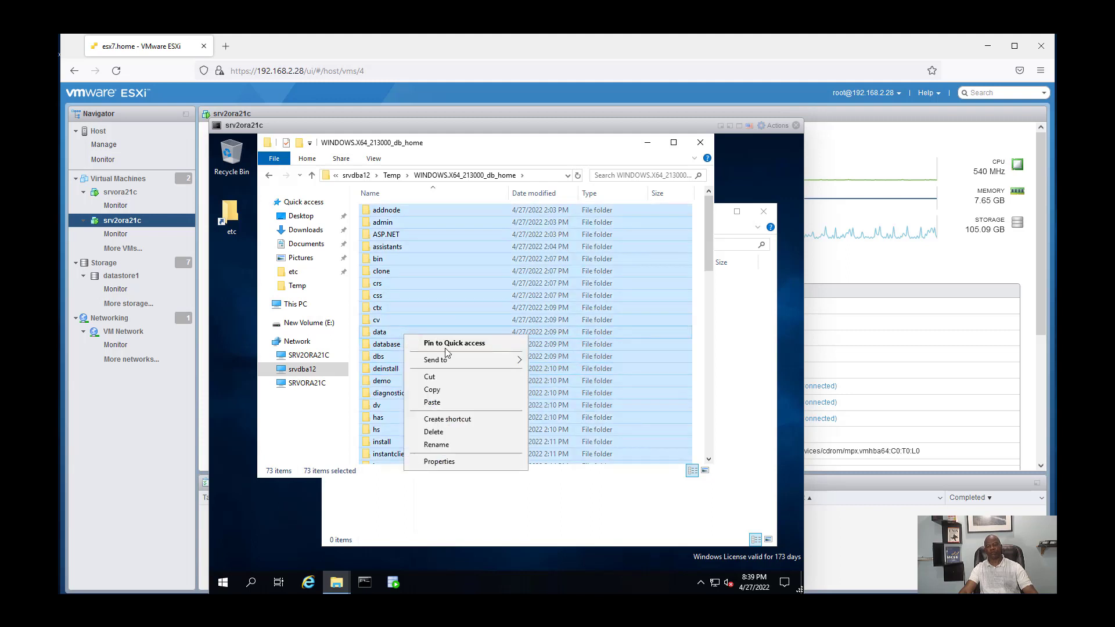
pyautogui.click(432, 390)
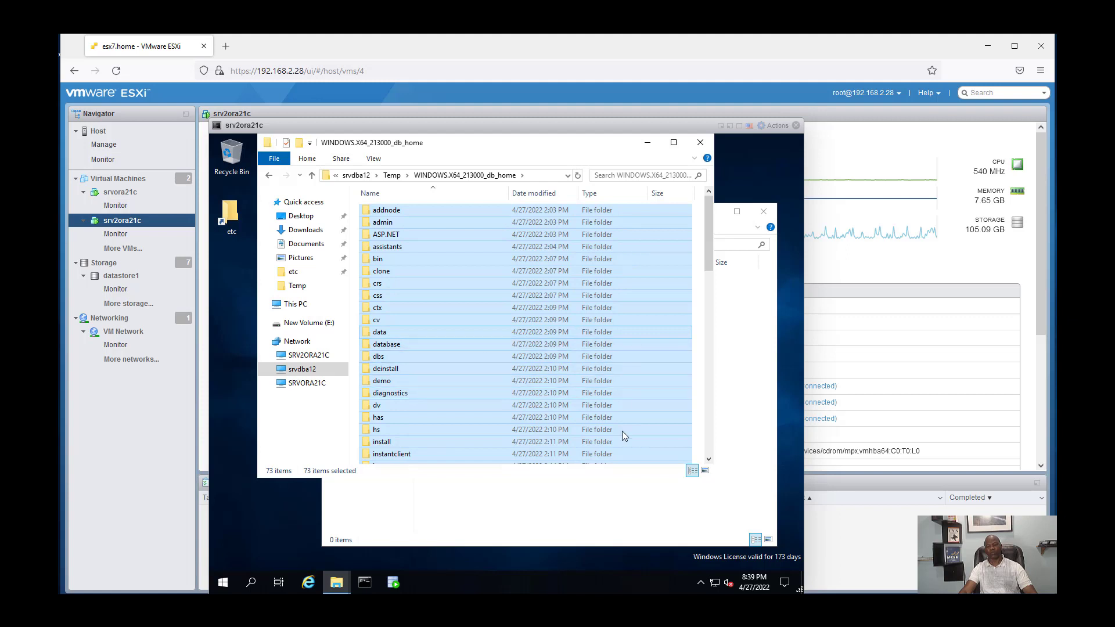
pyautogui.click(522, 502)
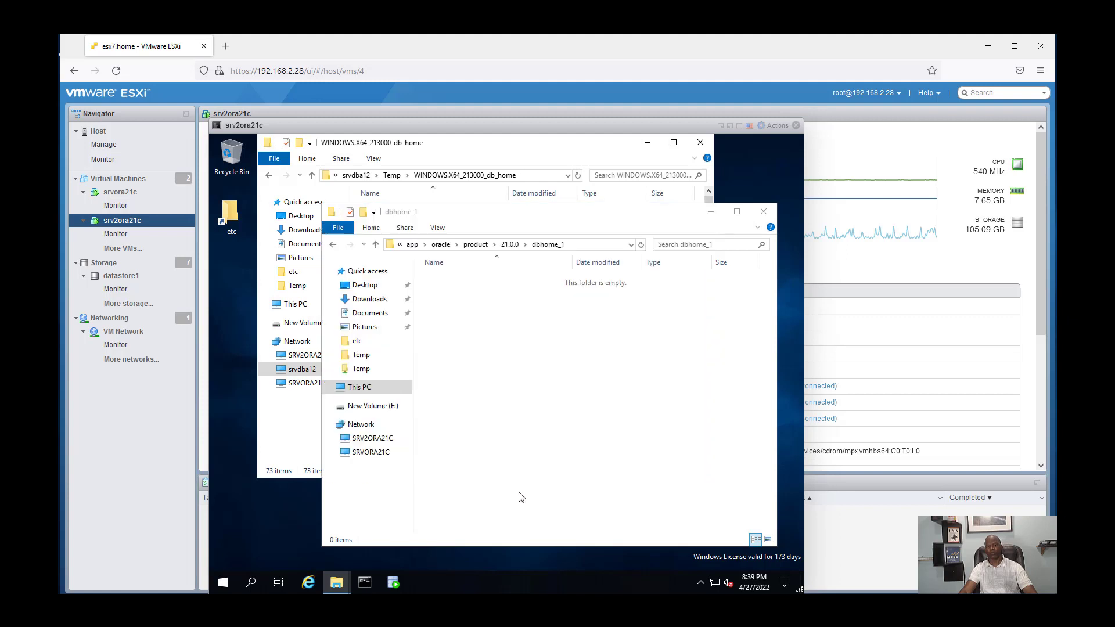
pyautogui.rightClick(491, 395)
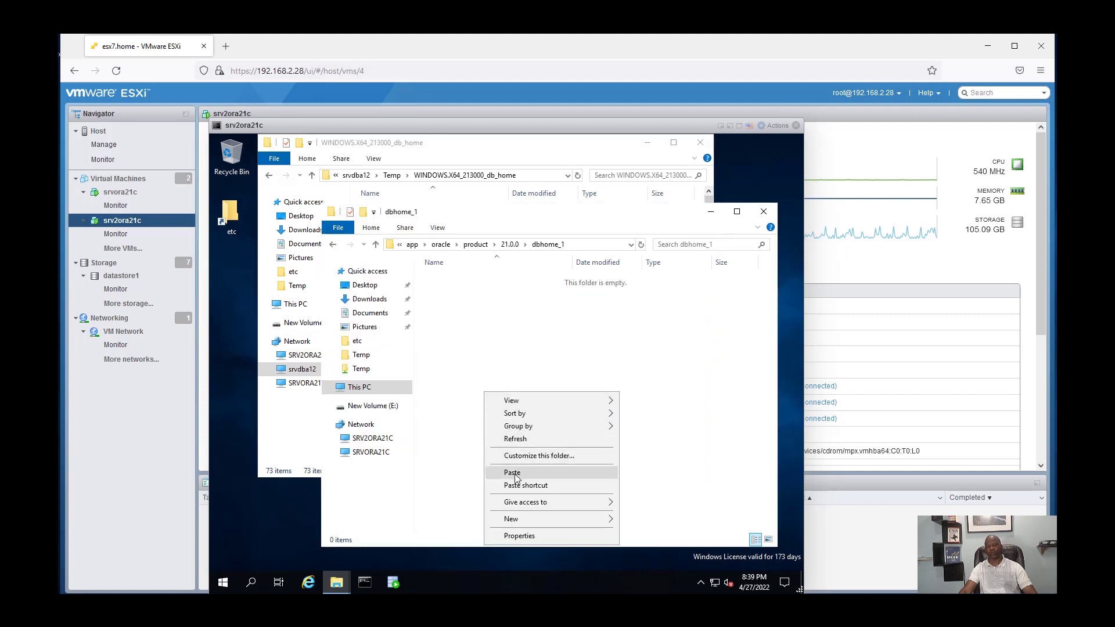
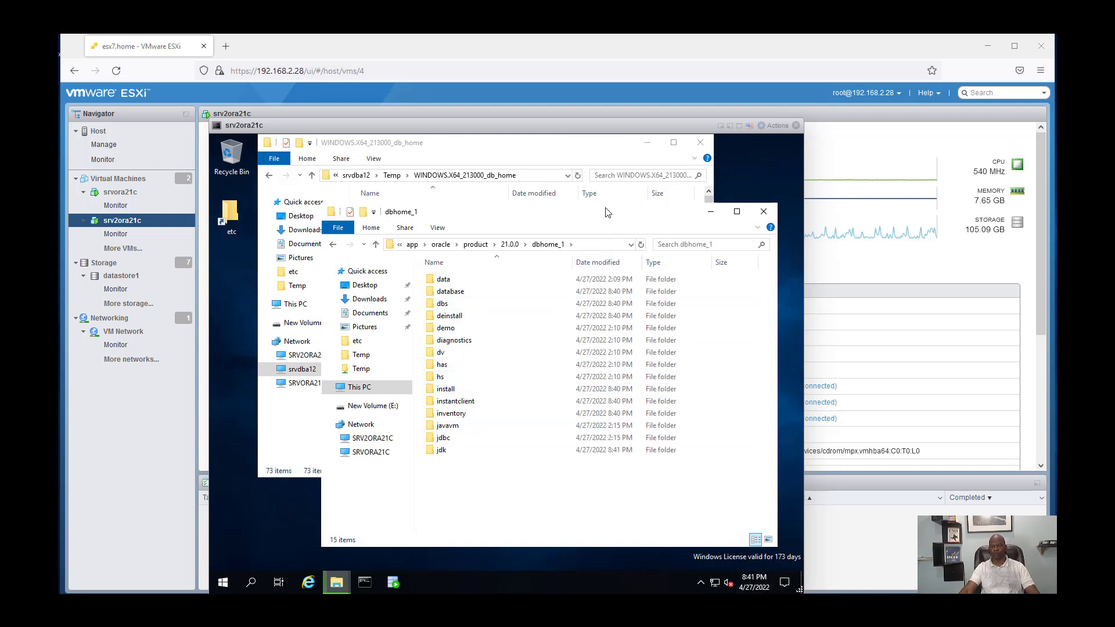
# Copy all WINDOWS.X64_213000_db_home files into dbhome_1 and let the 24,904-item copy finish.
pyautogui.moveTo(604, 203); pyautogui.dragTo(597, 265)
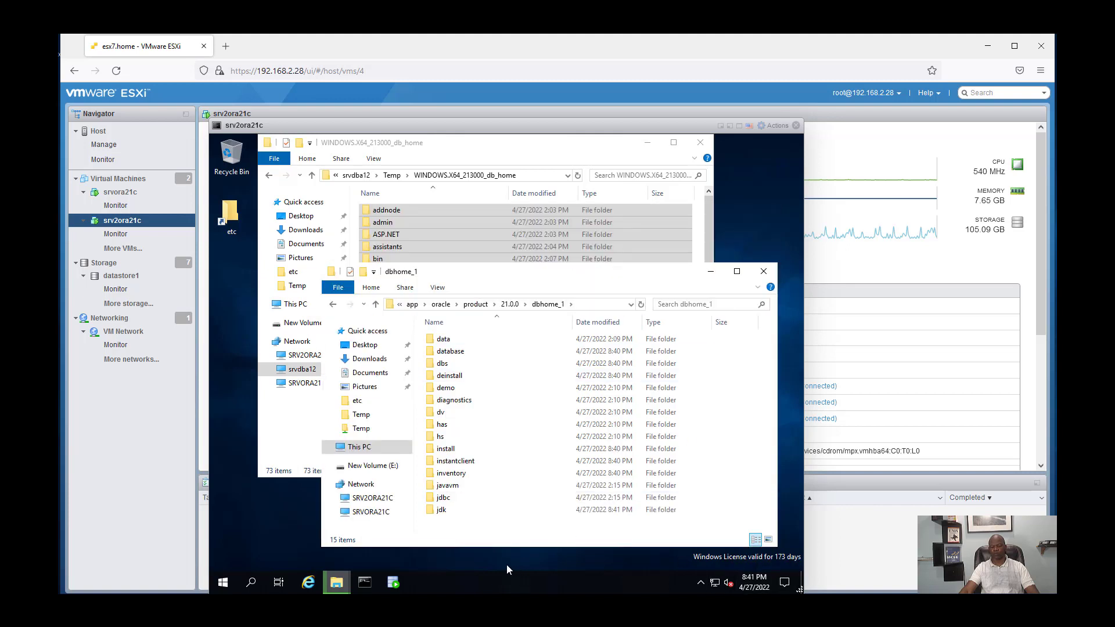
pyautogui.moveTo(336, 585)
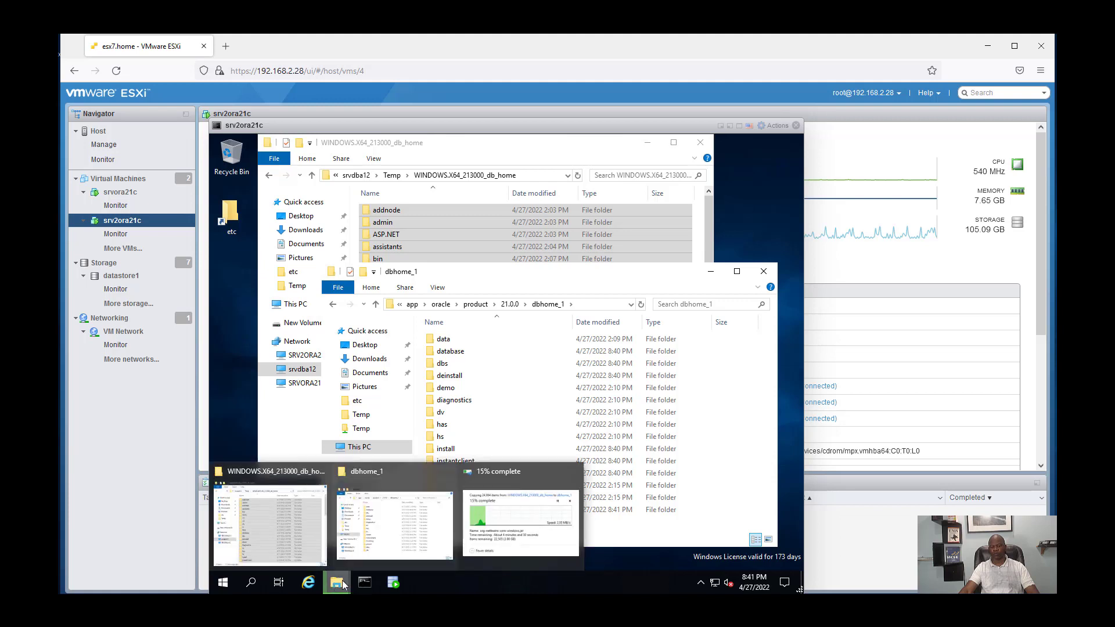
pyautogui.click(518, 486)
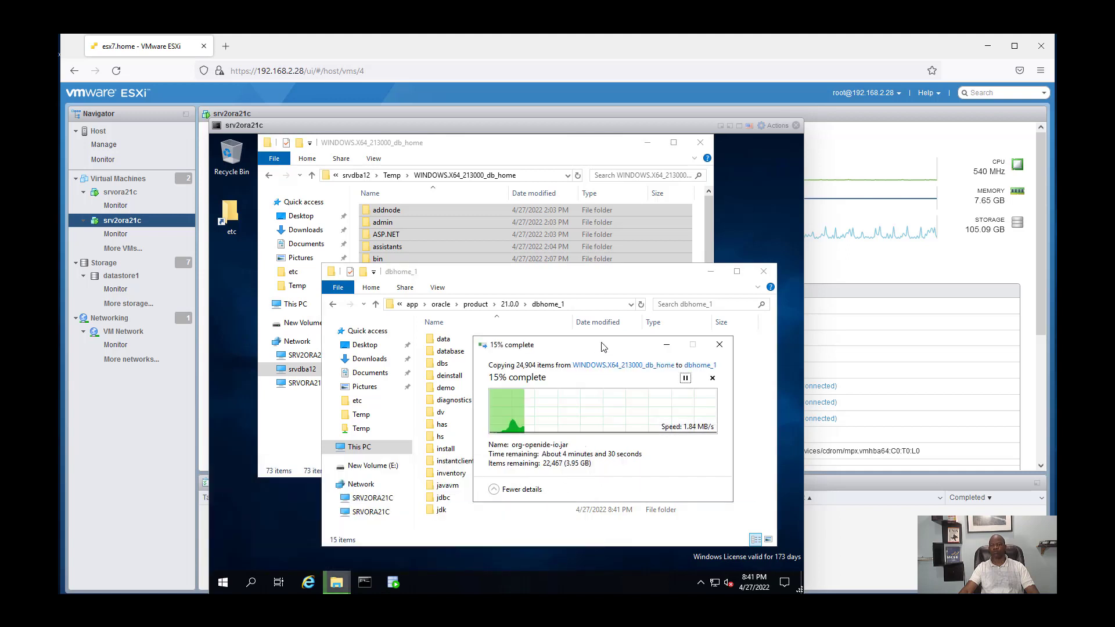
pyautogui.moveTo(603, 347); pyautogui.dragTo(497, 429)
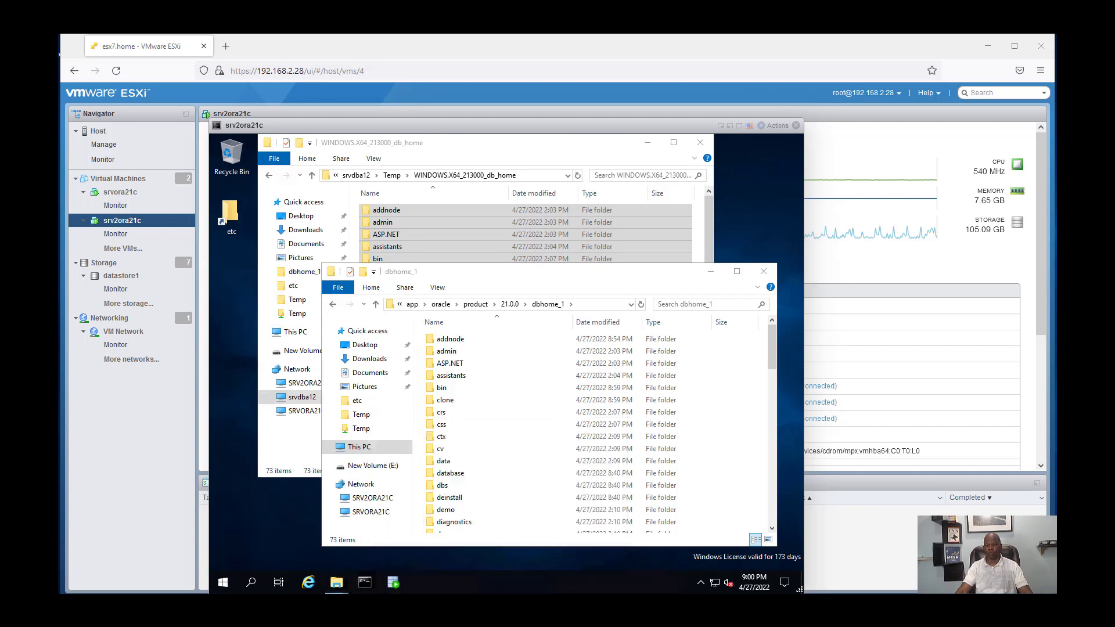
# Confirm dbhome_1 holds 73 items, then scroll to the end of the list to reveal setup.exe.
pyautogui.hotkey('ctrl', 'a')
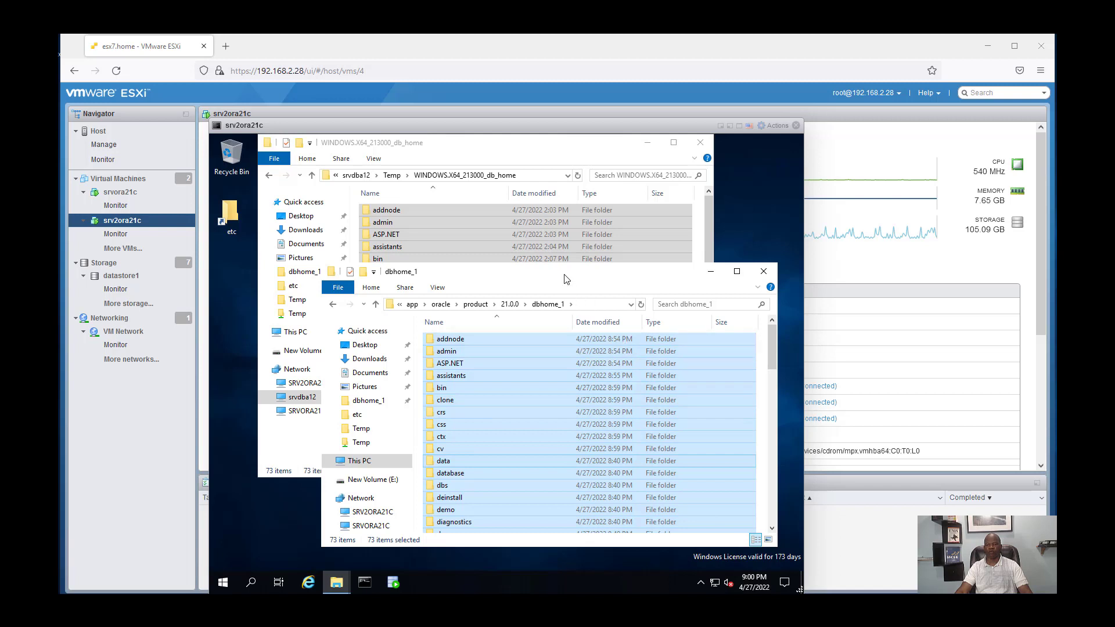
pyautogui.click(541, 416)
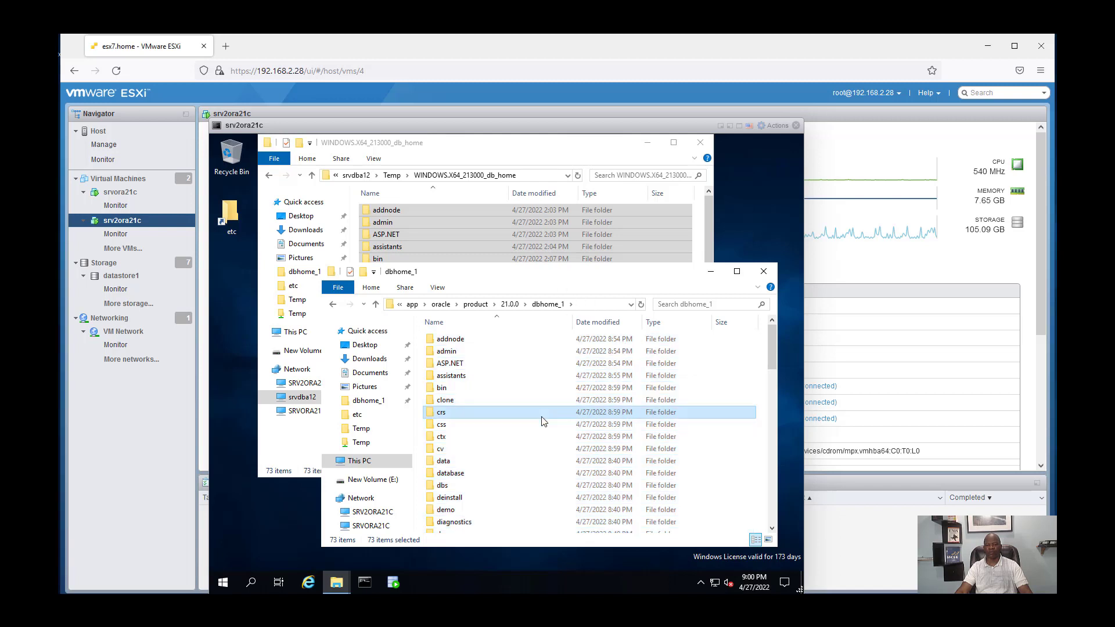
pyautogui.scroll(-10, 541, 421)
pyautogui.scroll(-8, 541, 428)
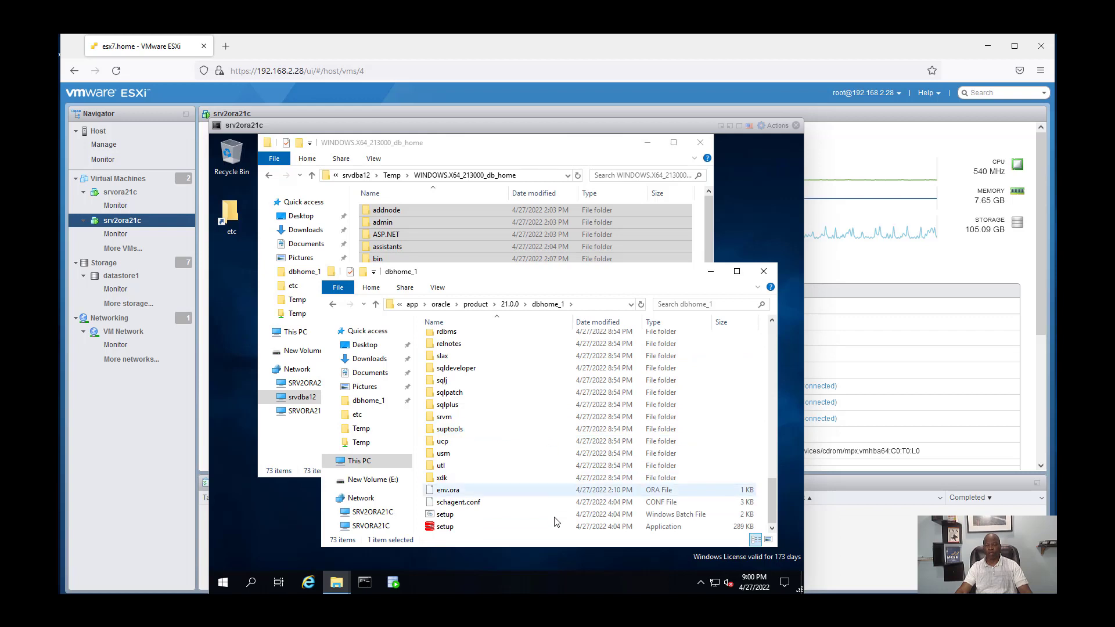
# Run setup.exe from dbhome_1 as administrator and close the source folder window.
pyautogui.rightClick(487, 528)
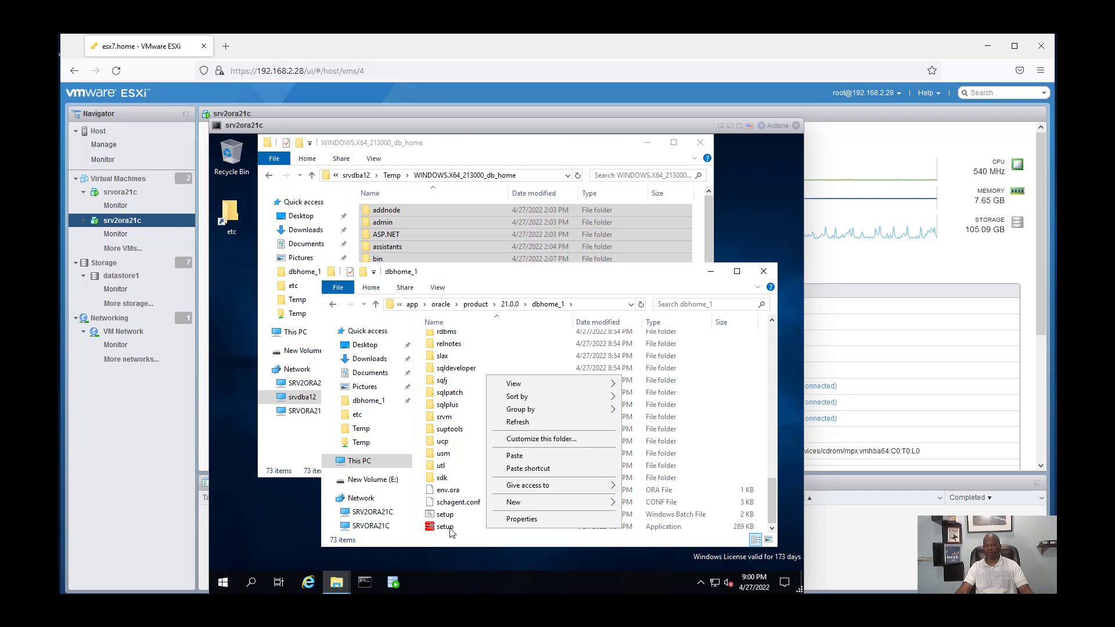
pyautogui.click(466, 530)
pyautogui.rightClick(467, 530)
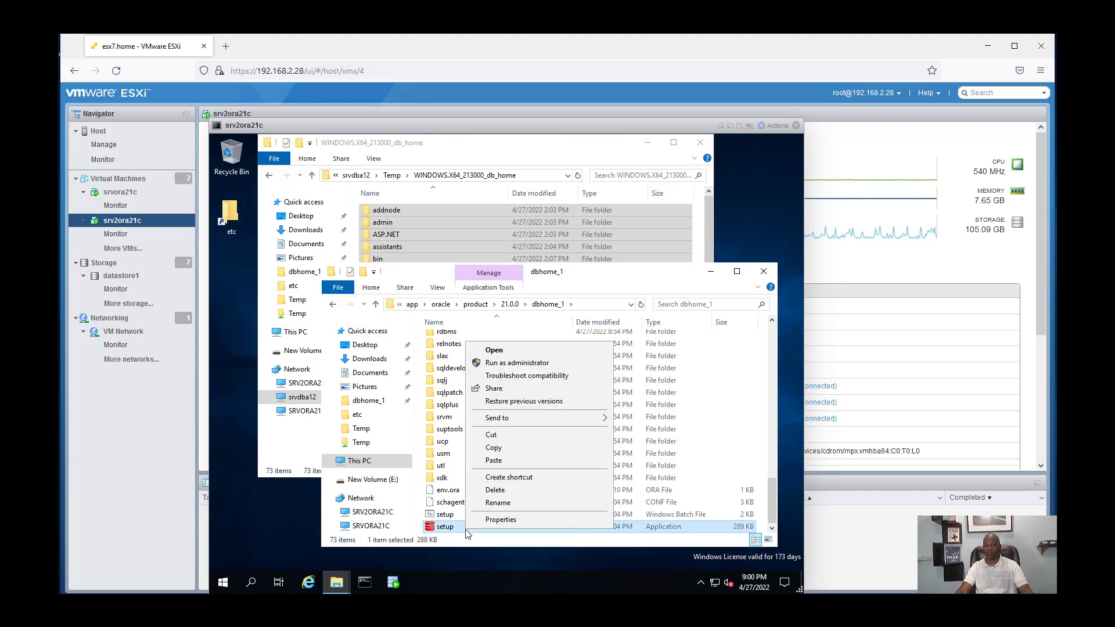
pyautogui.click(517, 364)
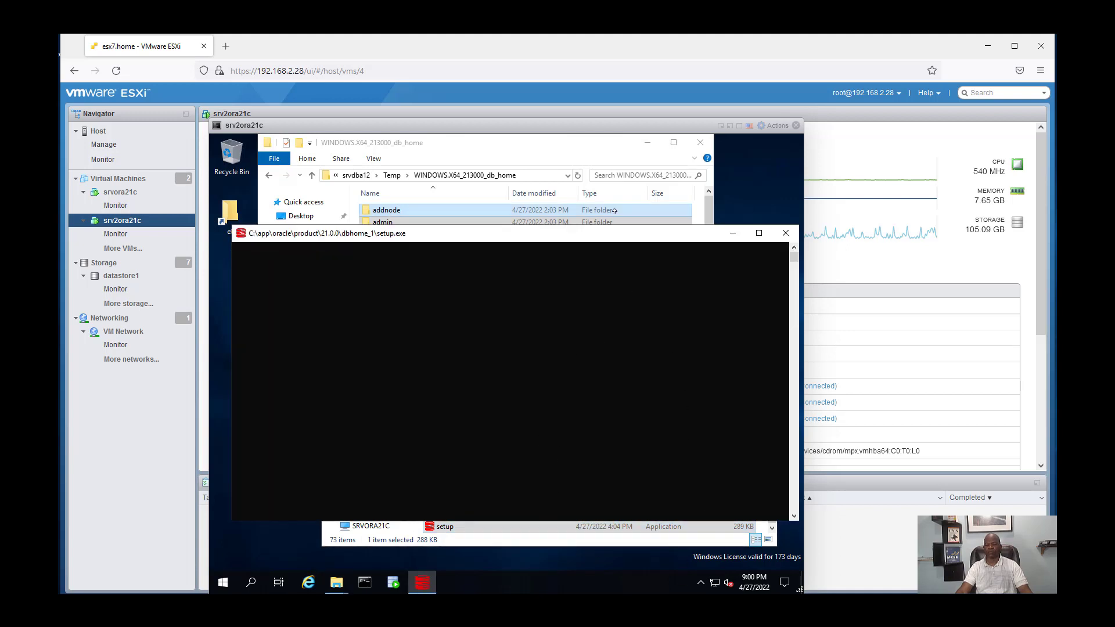
pyautogui.click(697, 145)
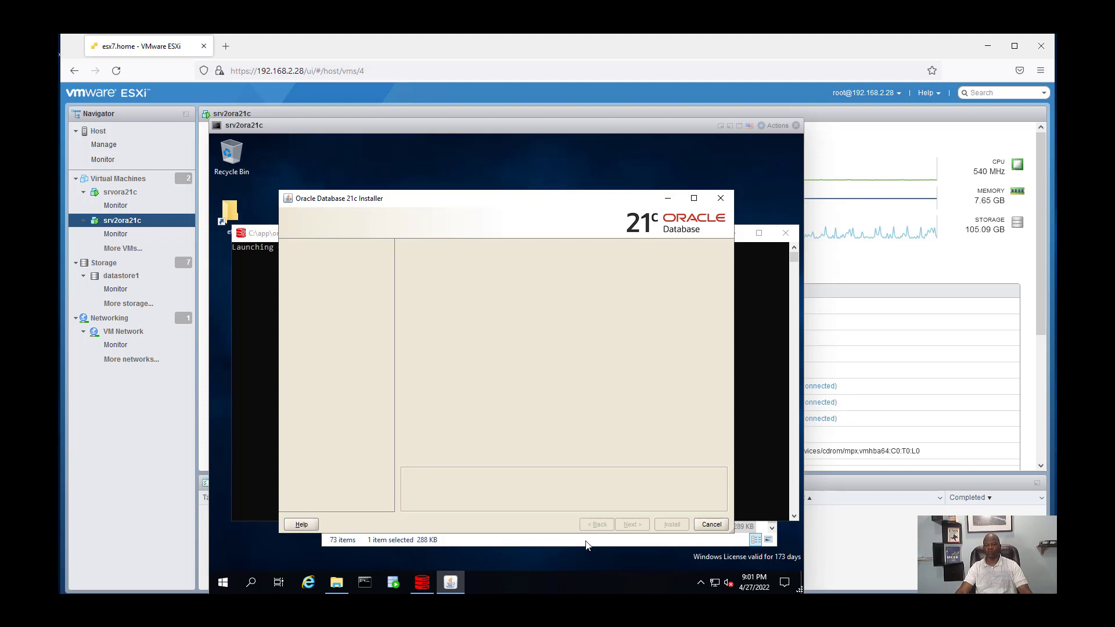
# Close the leftover Explorer window and accept single-instance database, Desktop class and Virtual Account options.
pyautogui.click(585, 544)
pyautogui.click(761, 270)
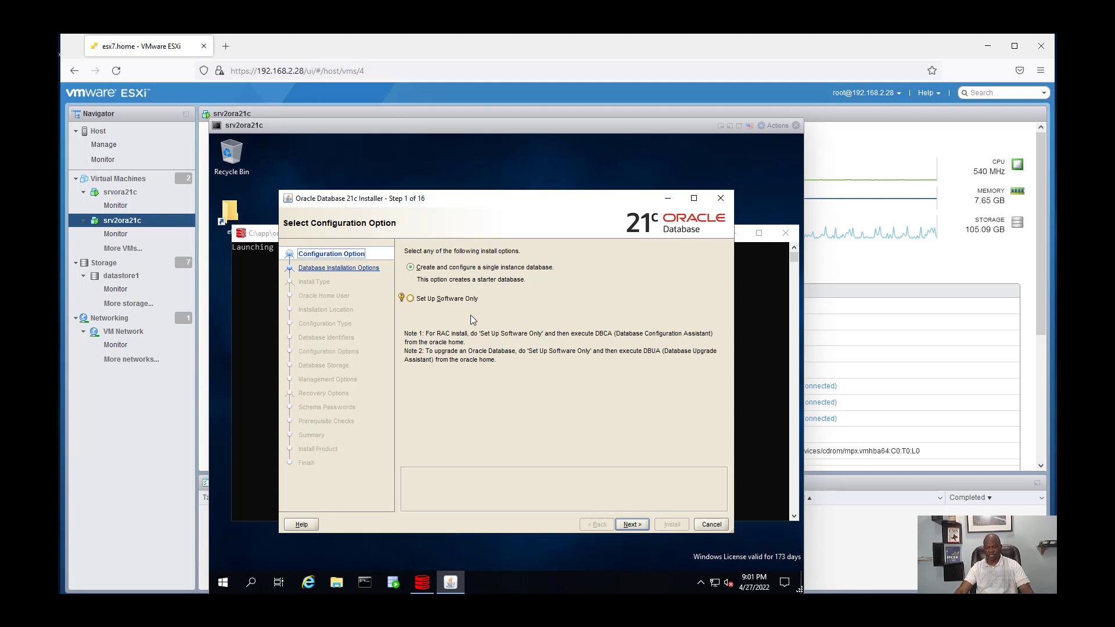
pyautogui.click(632, 524)
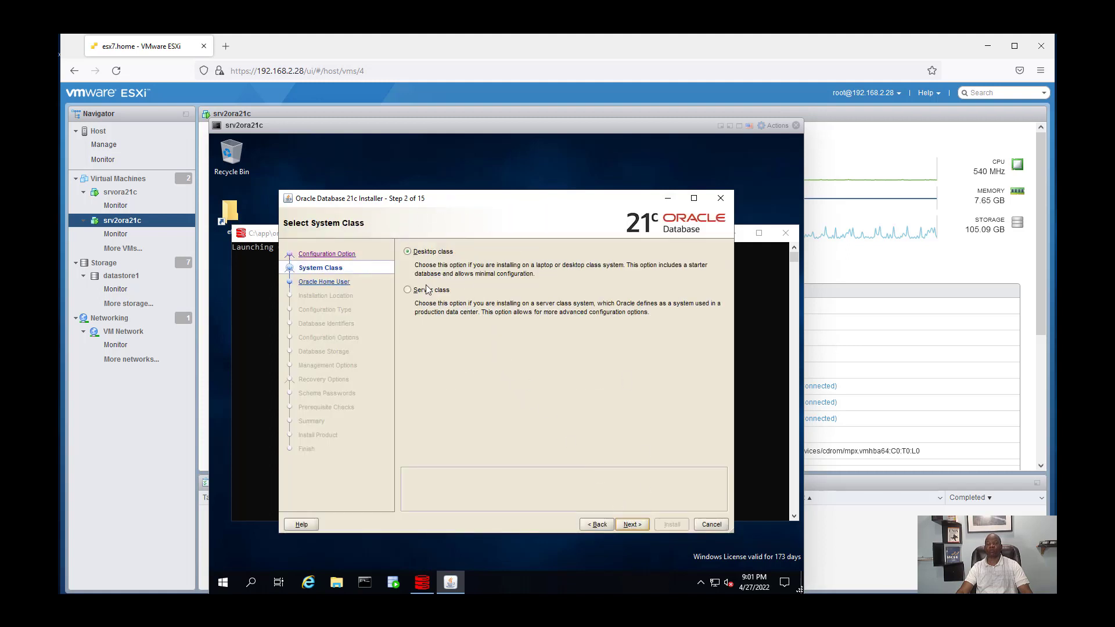
pyautogui.click(632, 525)
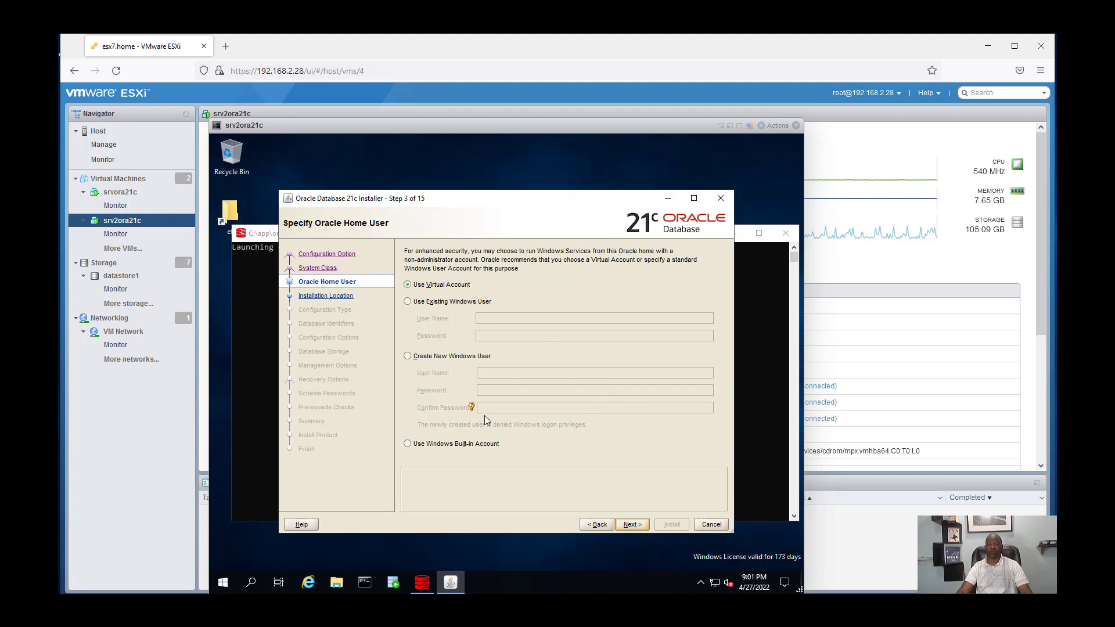
pyautogui.click(640, 524)
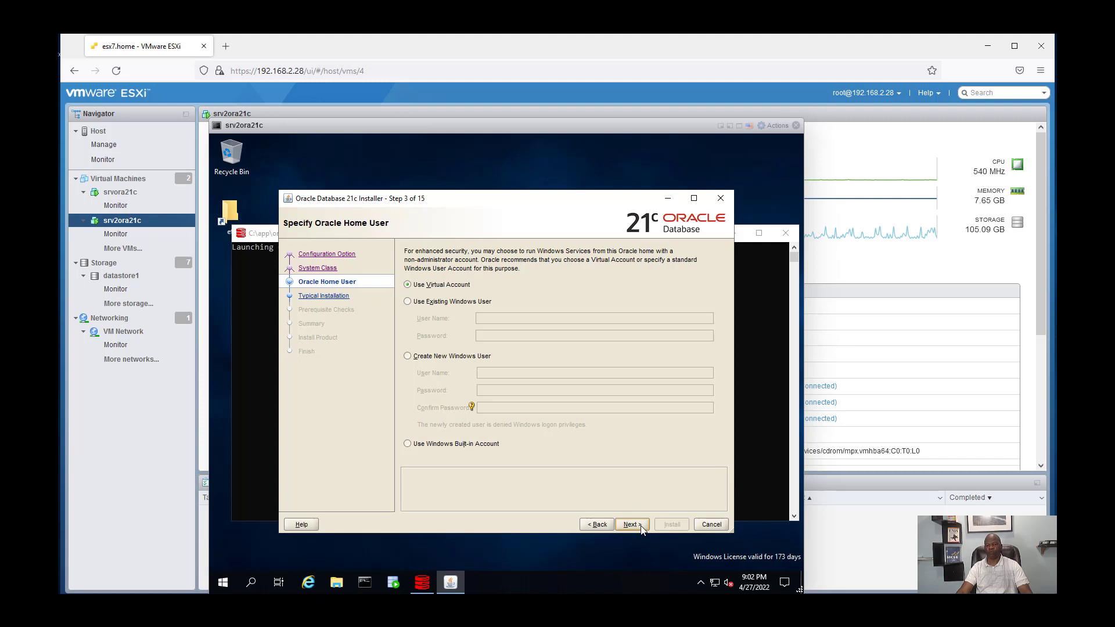
pyautogui.click(641, 527)
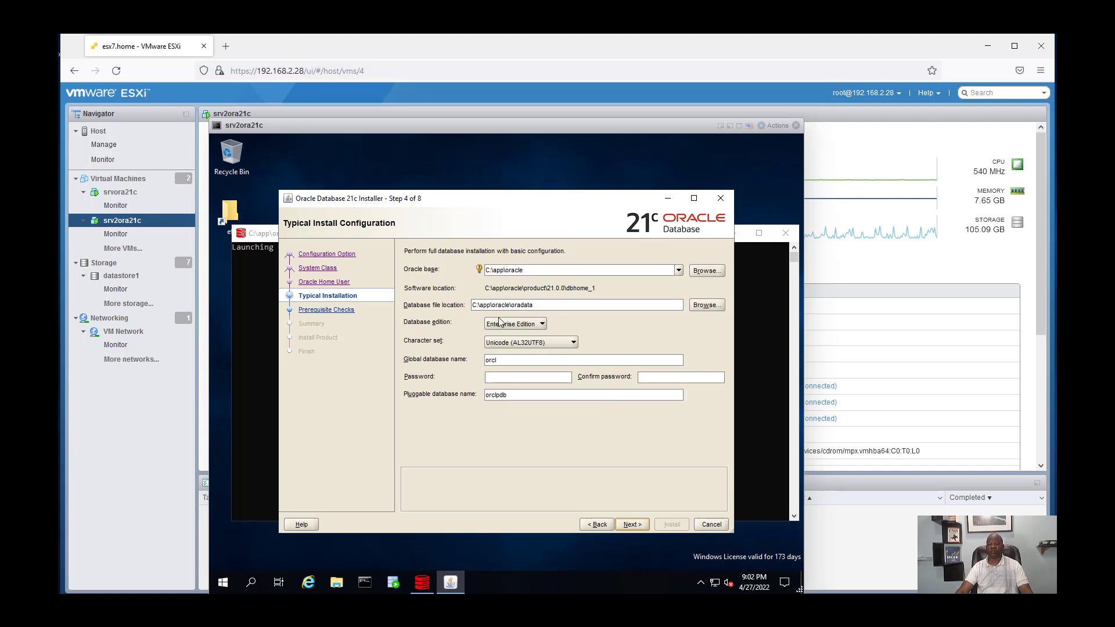
# Replace the default global database name orcl with cdb1.
pyautogui.click(539, 310)
pyautogui.click(509, 376)
pyautogui.moveTo(505, 363); pyautogui.dragTo(481, 364)
pyautogui.moveTo(480, 366)
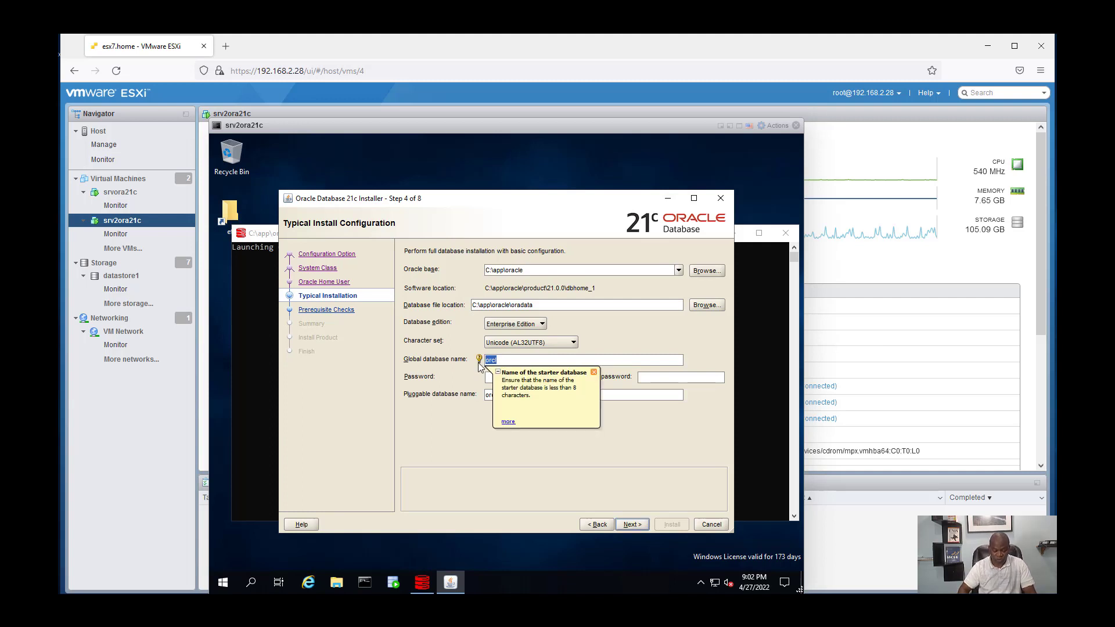
pyautogui.write('cdb')
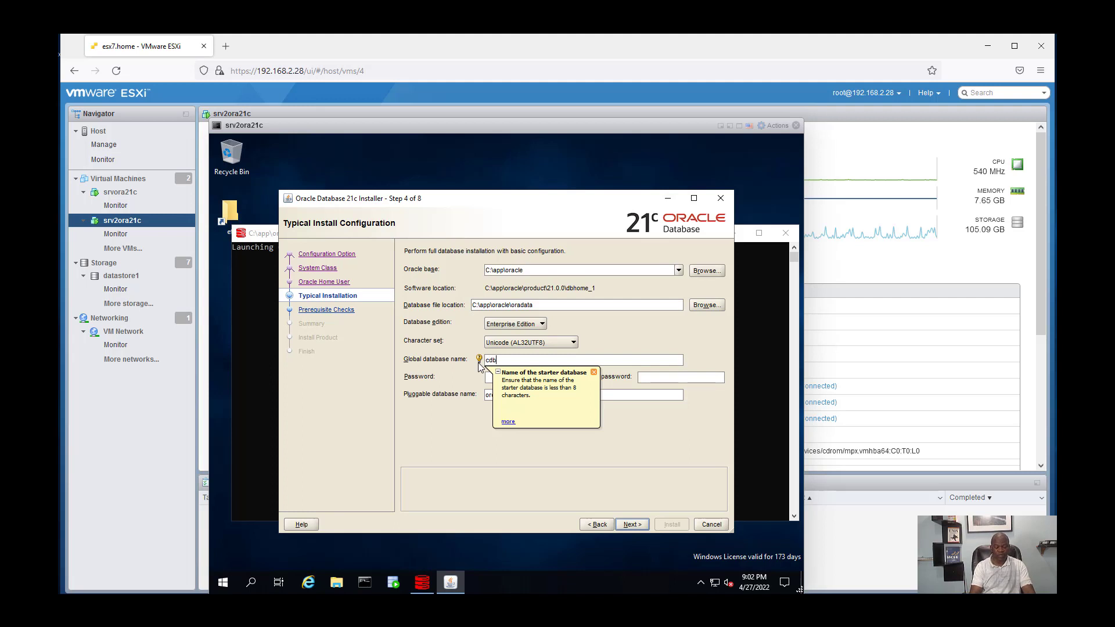
pyautogui.write('1')
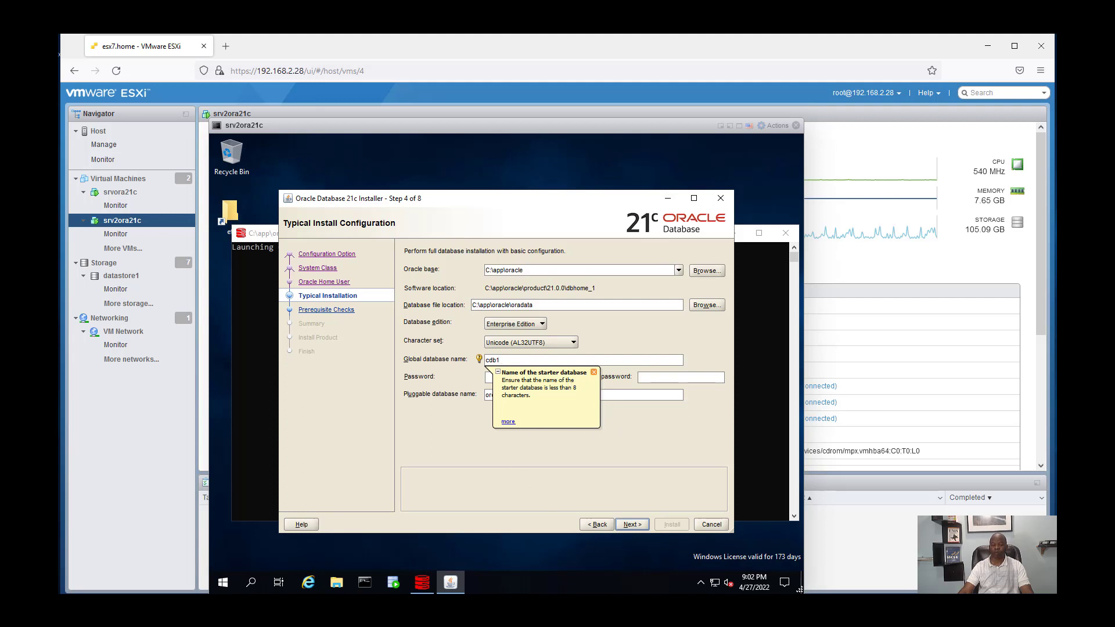
pyautogui.press('Tab')
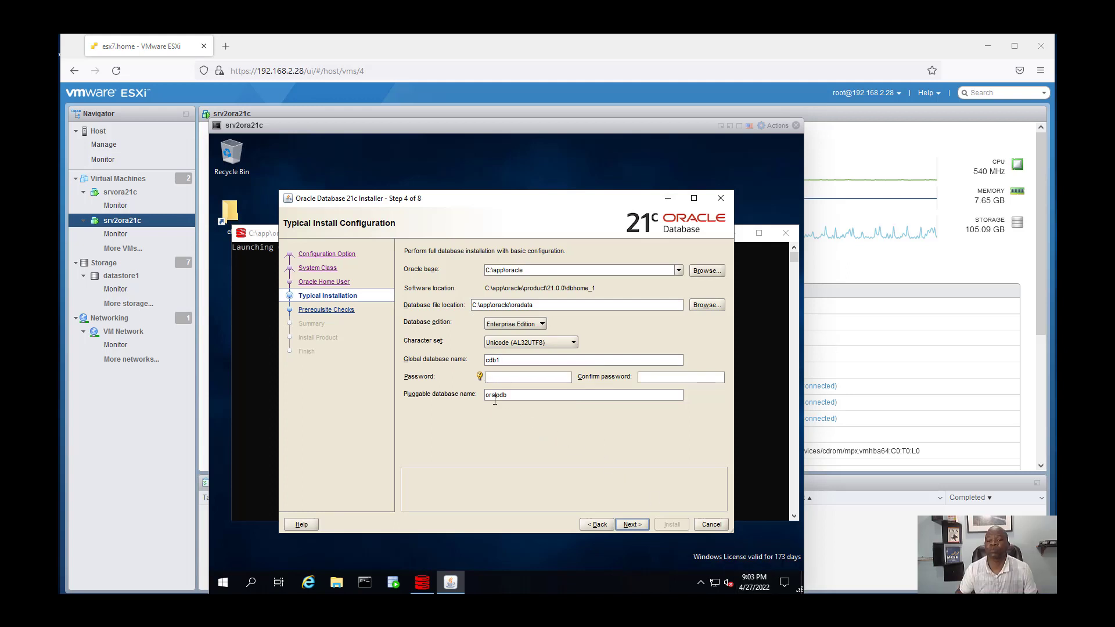
# Rename the pluggable database from orclpdb to cdb1pdb1.
pyautogui.press('Tab')
pyautogui.press('Tab')
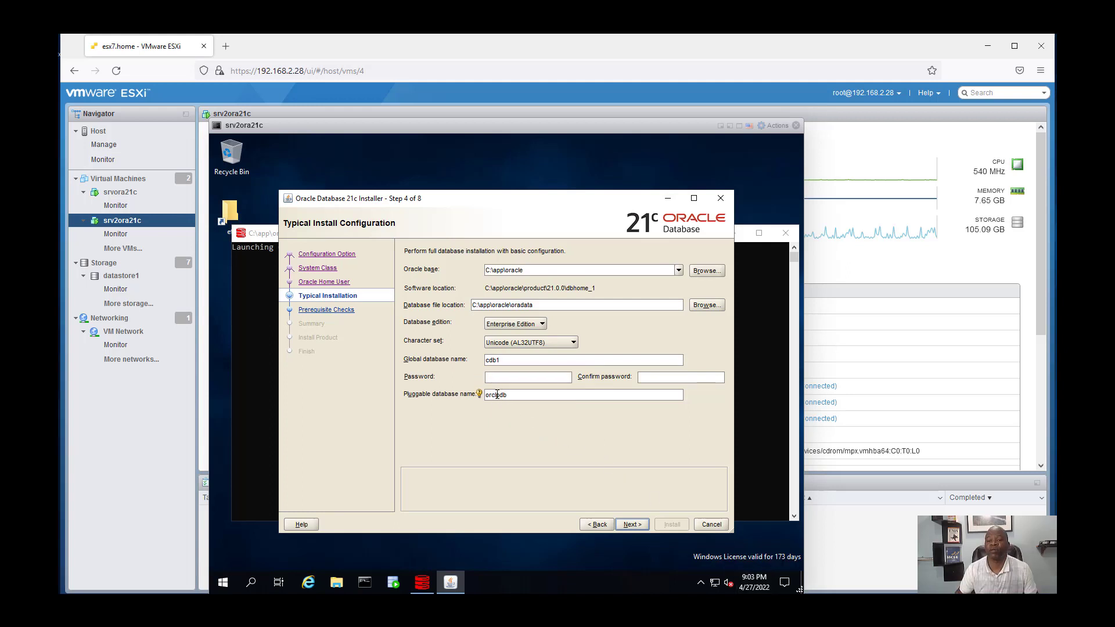
pyautogui.click(497, 395)
pyautogui.hotkey('shift', 'Home')
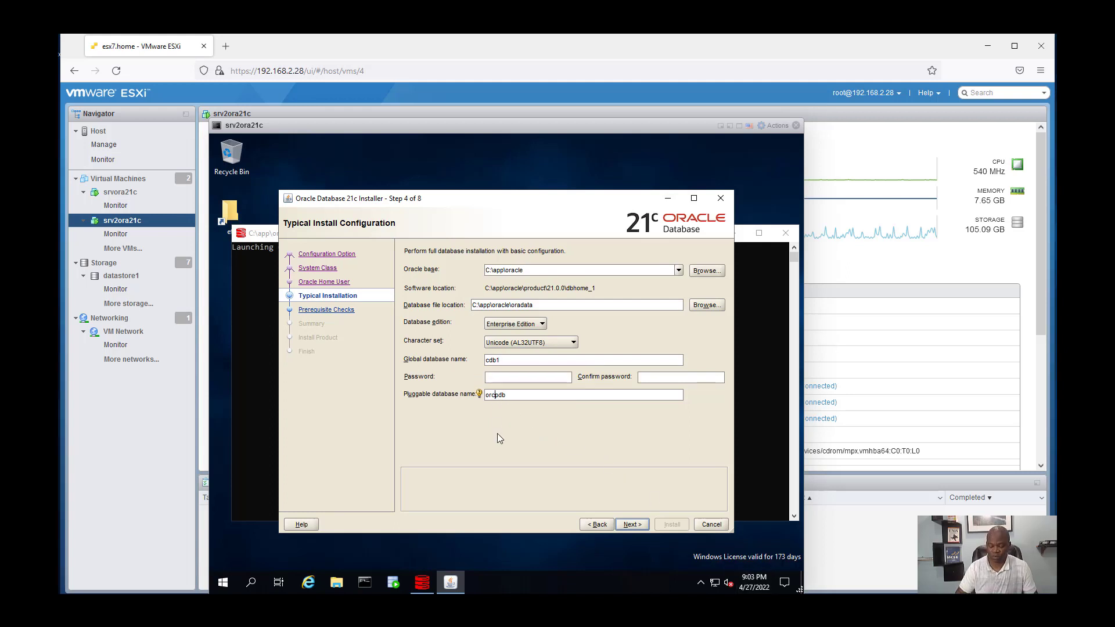
pyautogui.press('Delete')
pyautogui.write('cdb1')
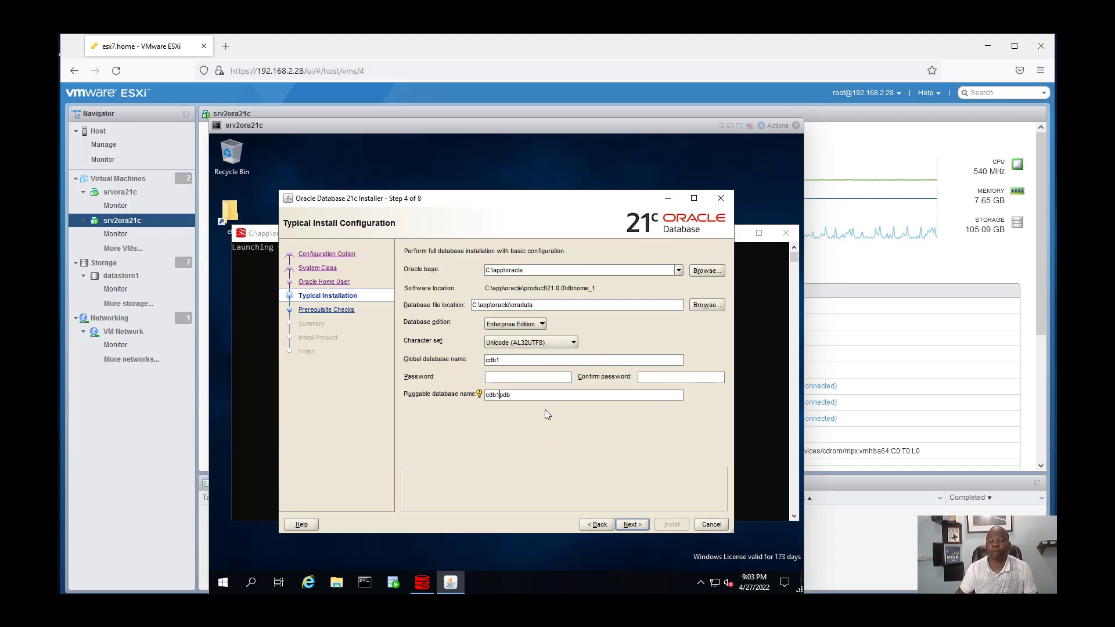
pyautogui.click(527, 395)
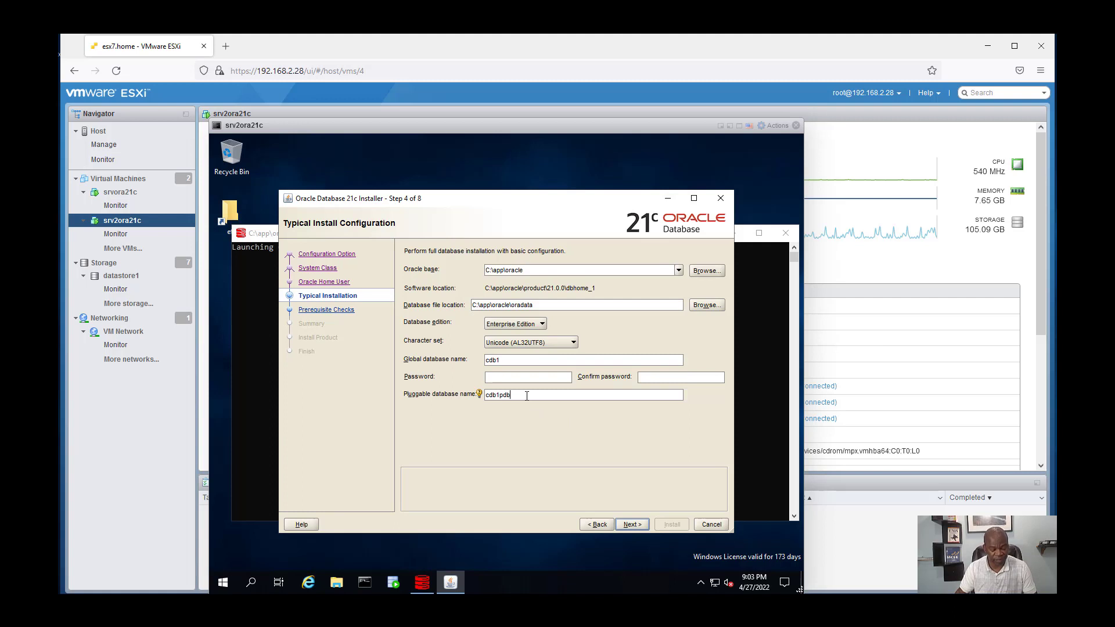
pyautogui.write('1')
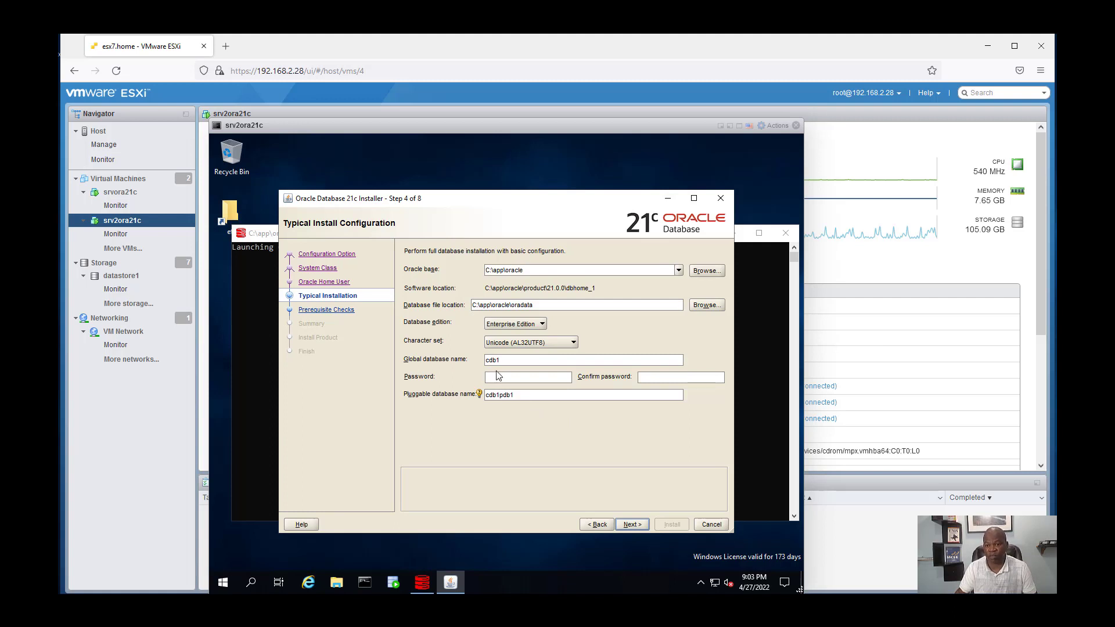
pyautogui.click(496, 378)
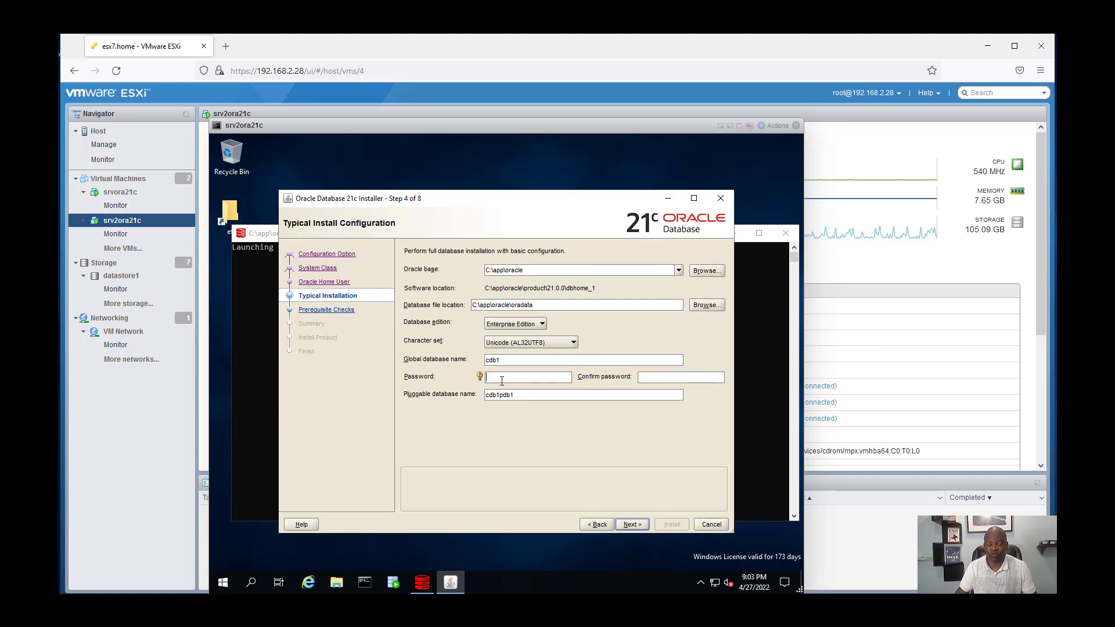
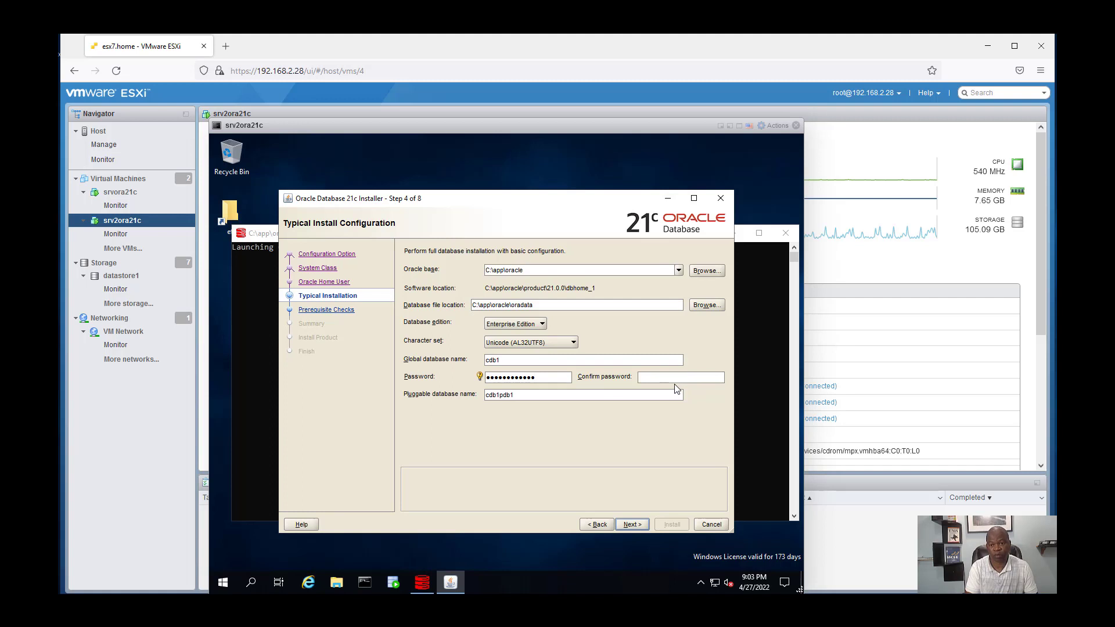
# Enter and confirm the administrator password, then pass the prerequisite checks to reach the Summary.
pyautogui.click(660, 377)
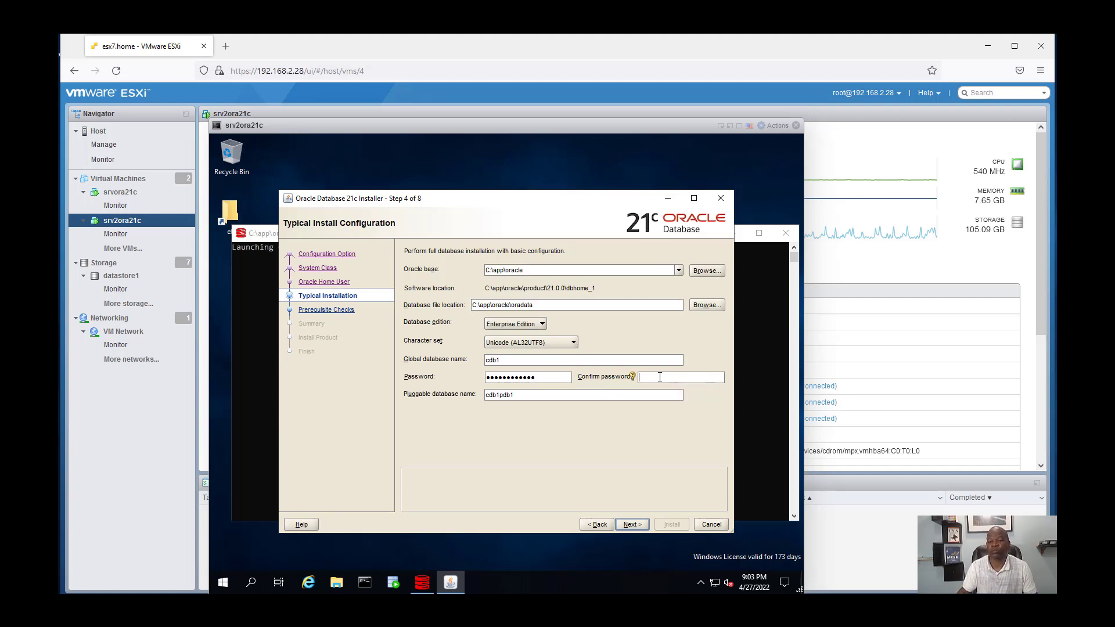
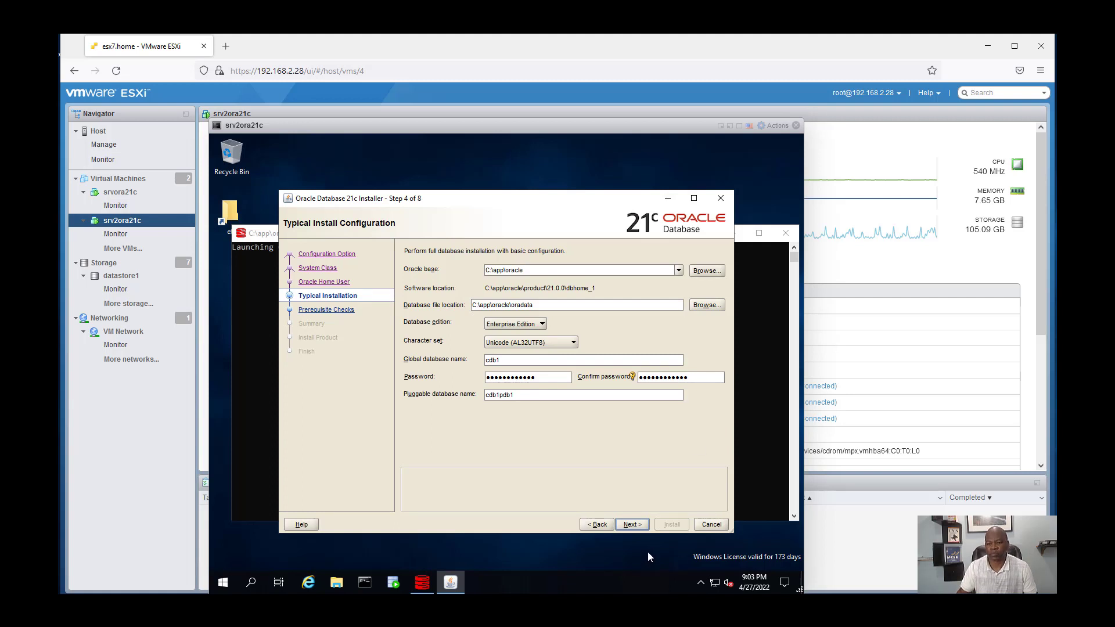
pyautogui.click(632, 525)
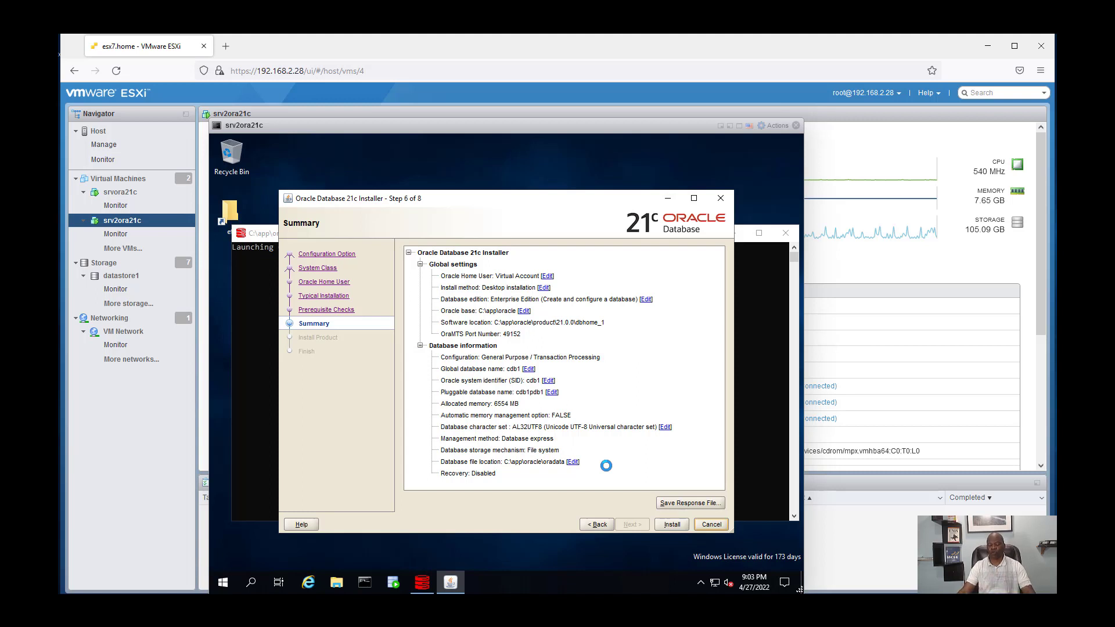
# Save the settings as db.rsp, overwriting the existing file, and start the installation.
pyautogui.click(688, 505)
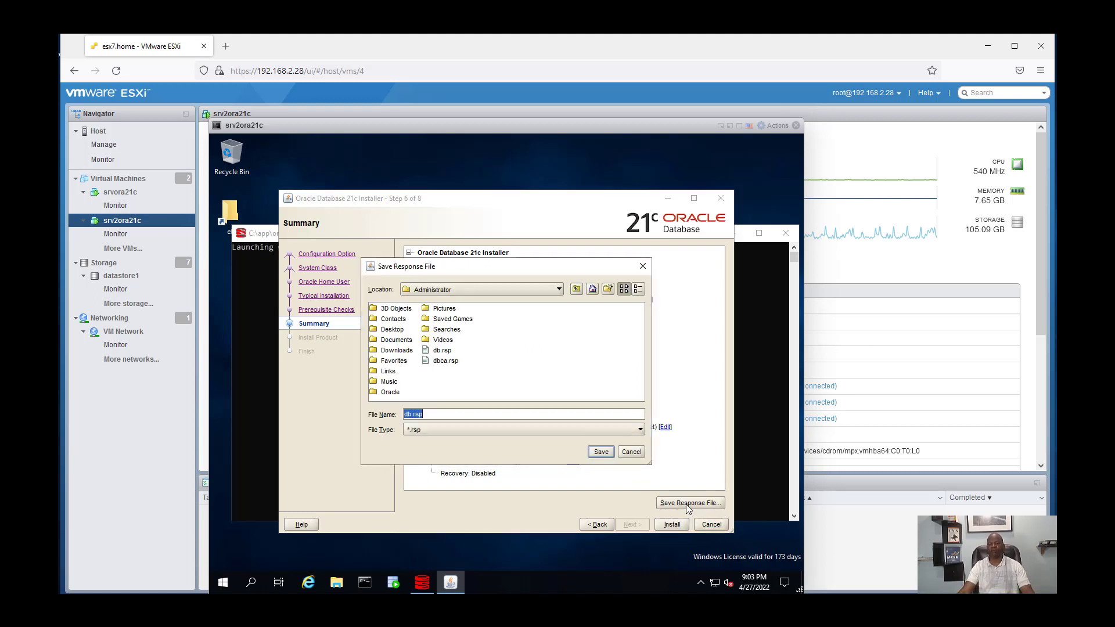
pyautogui.click(602, 452)
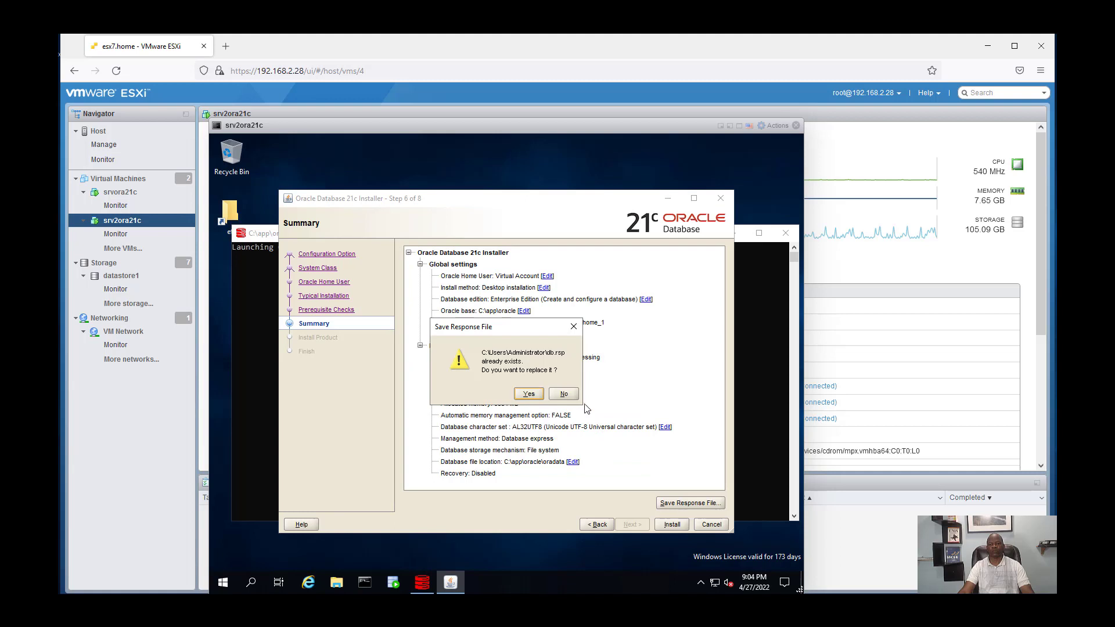
pyautogui.click(528, 394)
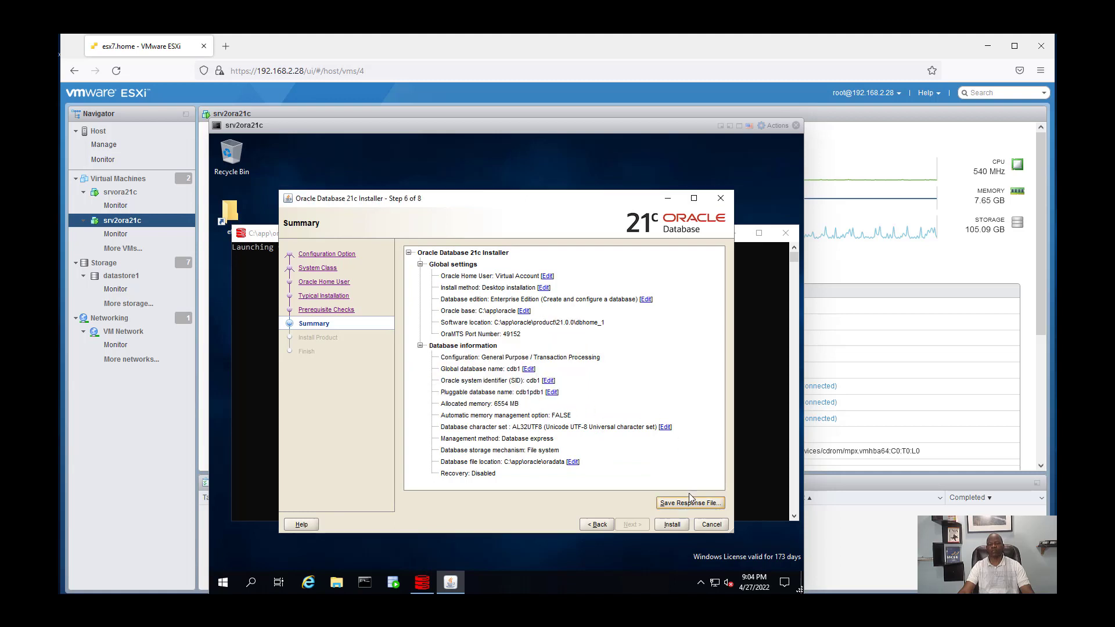
pyautogui.click(672, 525)
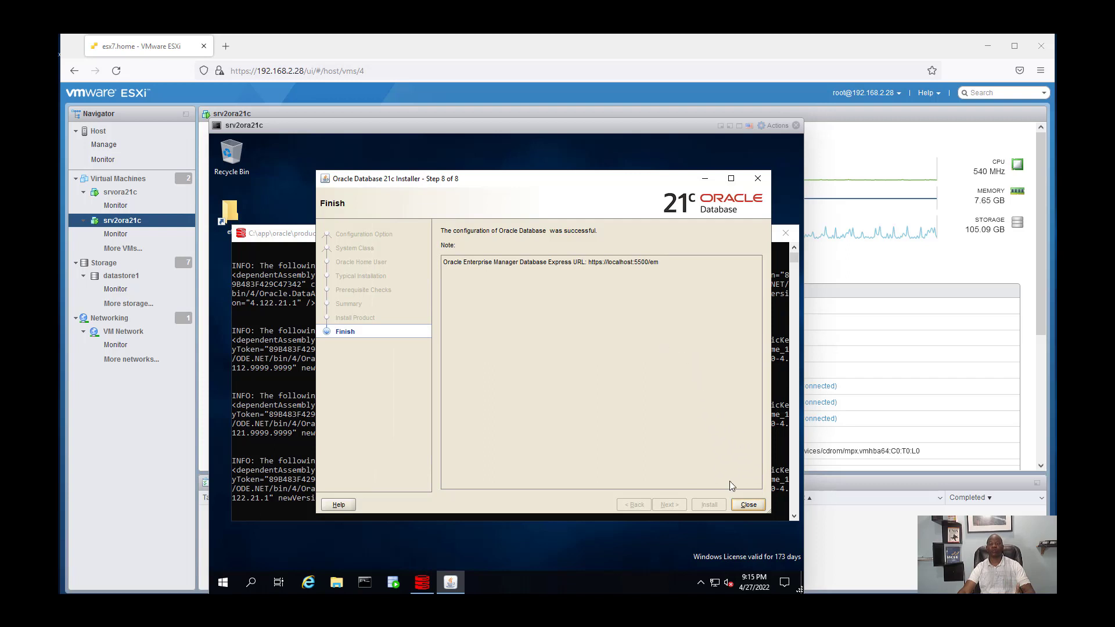
# Close the installer from its Finish page.
pyautogui.click(749, 505)
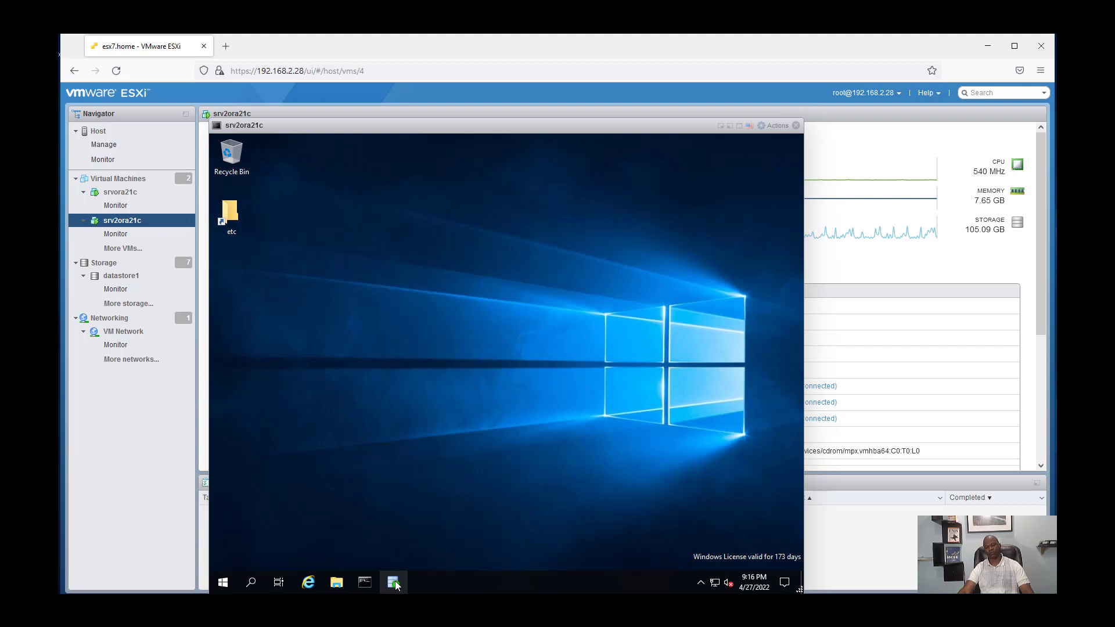
# Launch SQL Developer from the taskbar and select the cdb1pdb1 connection.
pyautogui.click(393, 582)
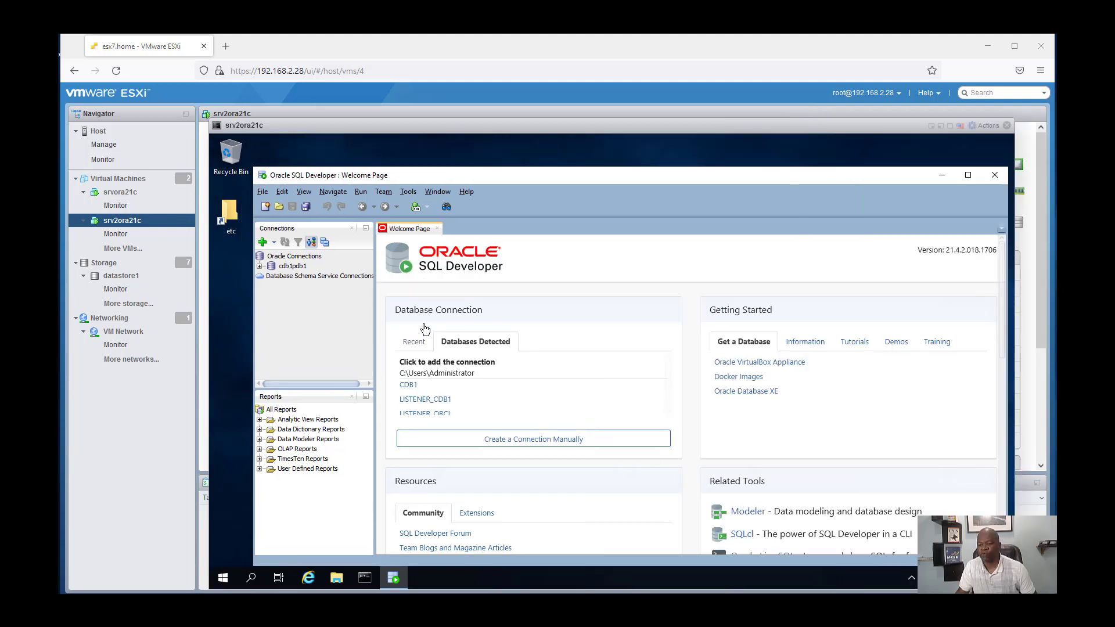
pyautogui.click(284, 267)
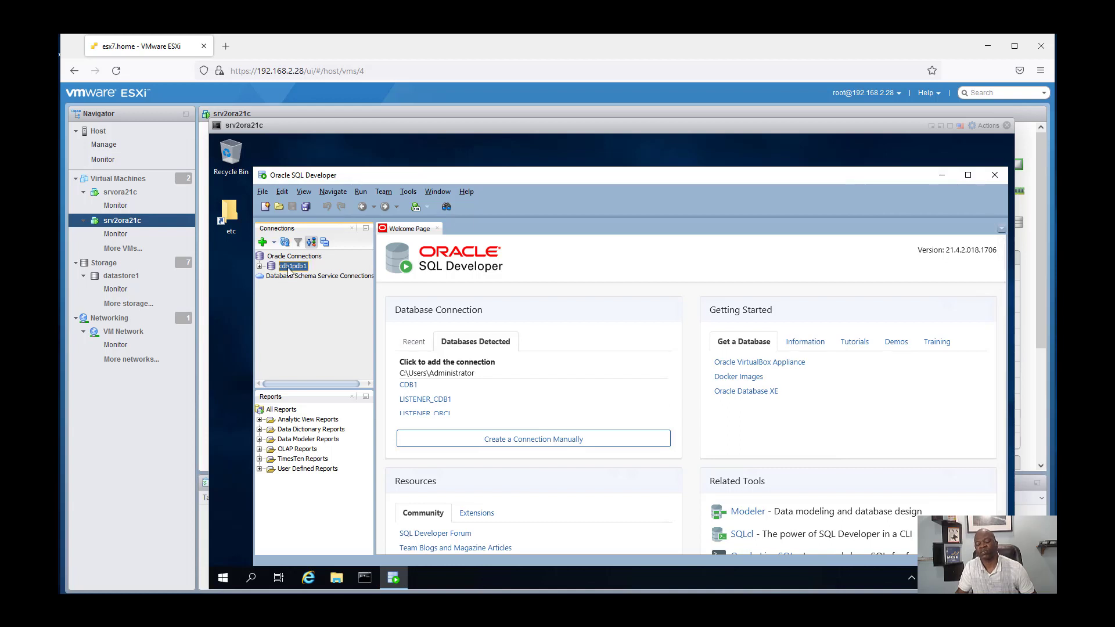
# Open the cdb1pdb1 connection properties and re-enter the connection password.
pyautogui.rightClick(288, 271)
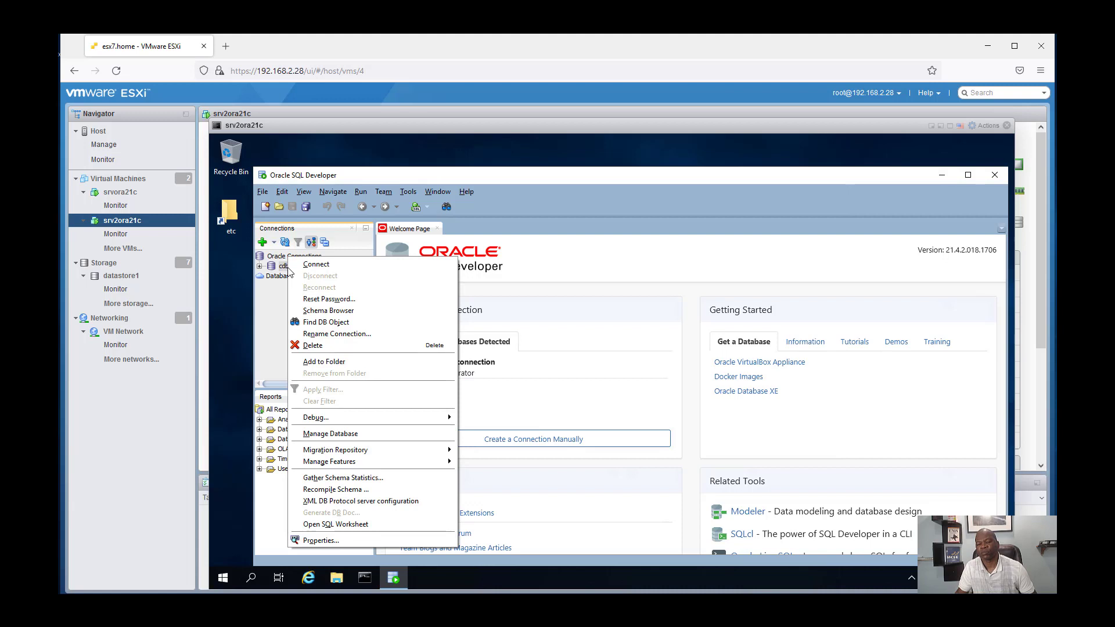
pyautogui.click(321, 541)
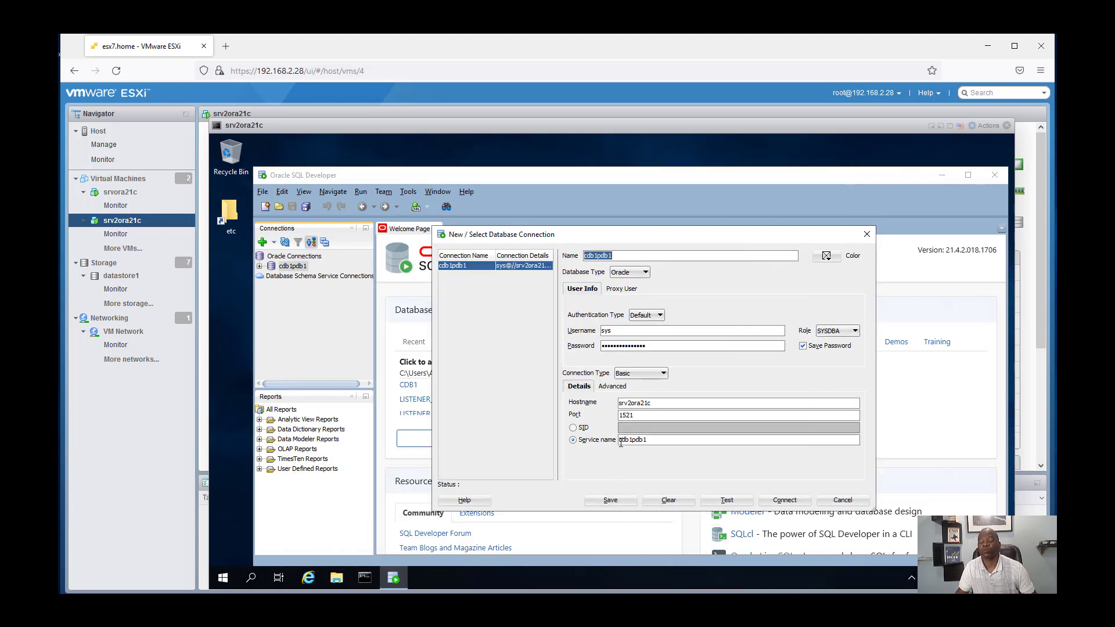
pyautogui.click(647, 347)
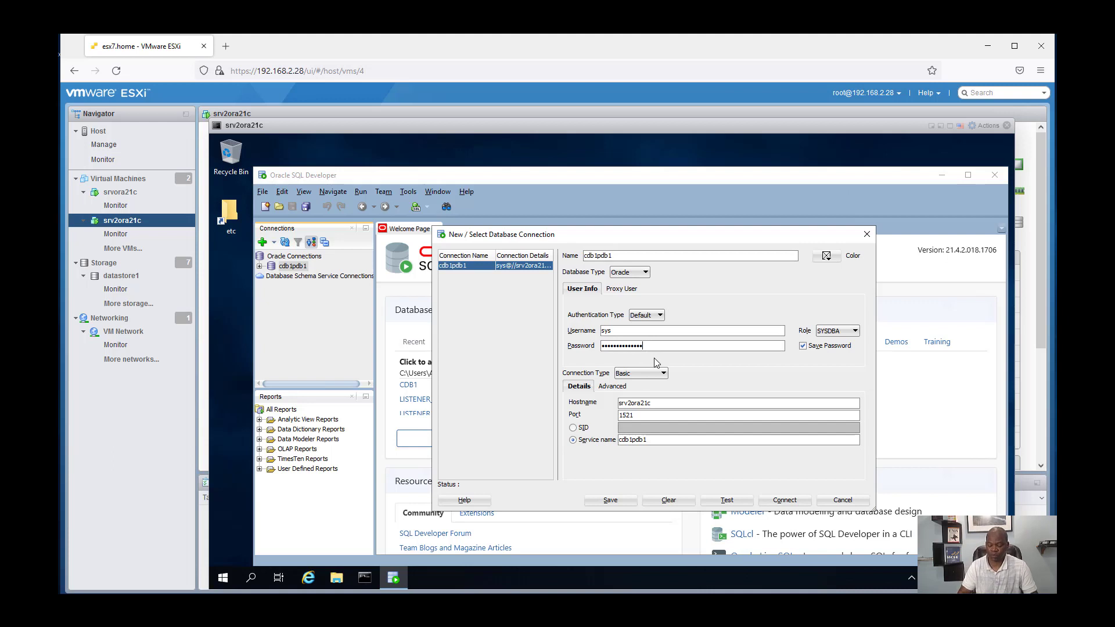
pyautogui.press('BackSpace')
pyautogui.press('BackSpace')
pyautogui.press('BackSpace')
pyautogui.press('BackSpace')
pyautogui.press('BackSpace')
pyautogui.press('BackSpace')
pyautogui.press('BackSpace')
pyautogui.press('BackSpace')
pyautogui.press('BackSpace')
pyautogui.press('BackSpace')
pyautogui.press('BackSpace')
pyautogui.press('BackSpace')
pyautogui.press('BackSpace')
pyautogui.press('BackSpace')
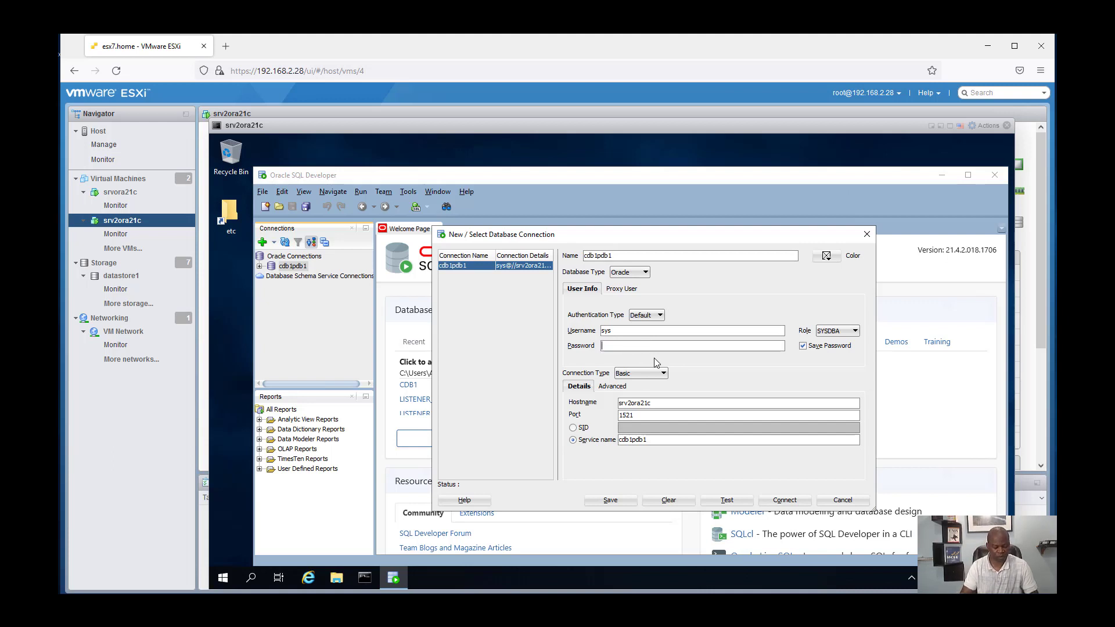
pyautogui.write('**')
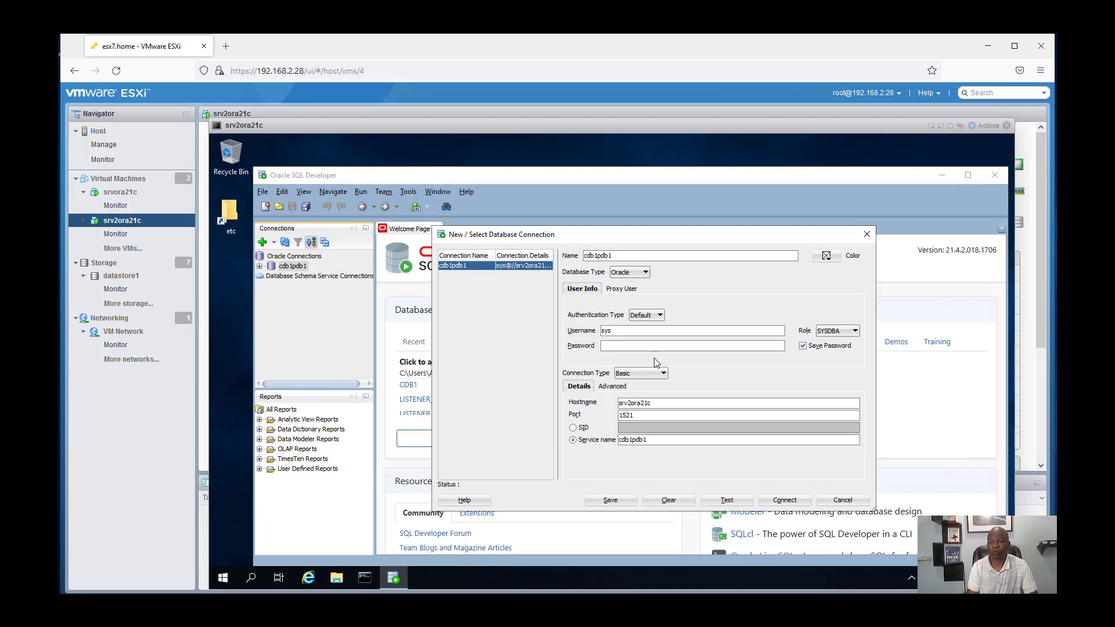
pyautogui.write('*******')
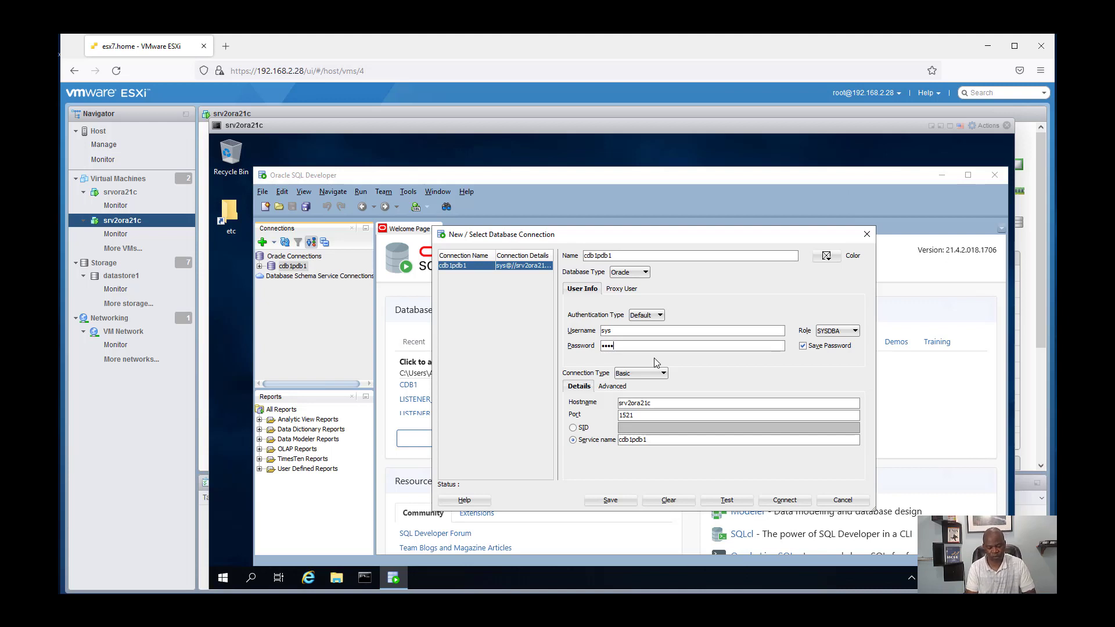
pyautogui.write('**')
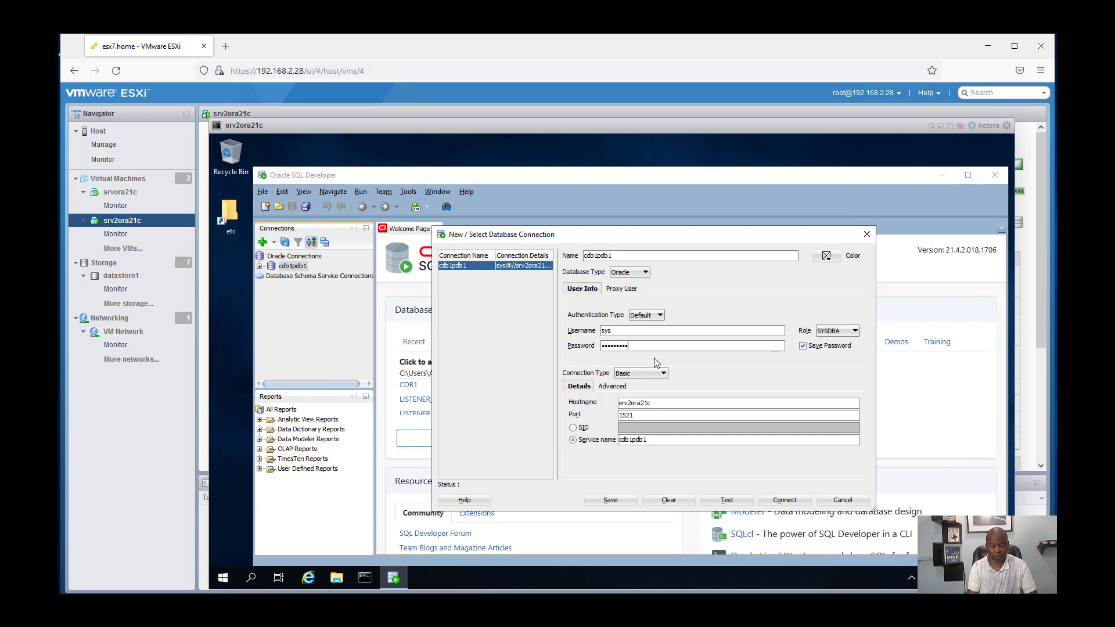
pyautogui.write('***')
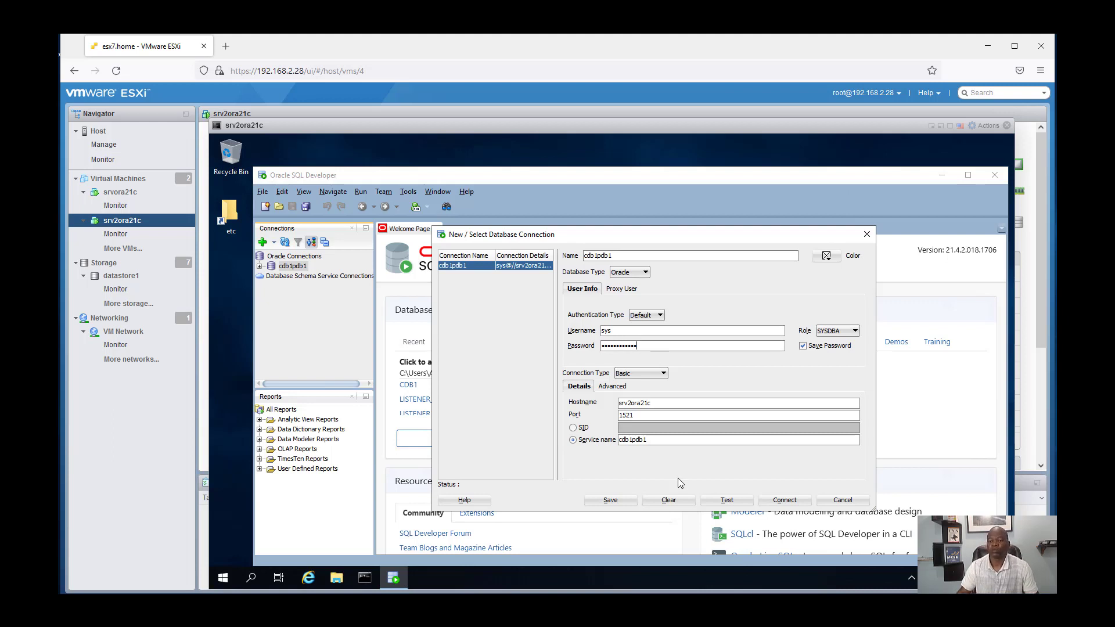
# Save and test the cdb1pdb1 connection, then connect to open an empty worksheet.
pyautogui.click(610, 501)
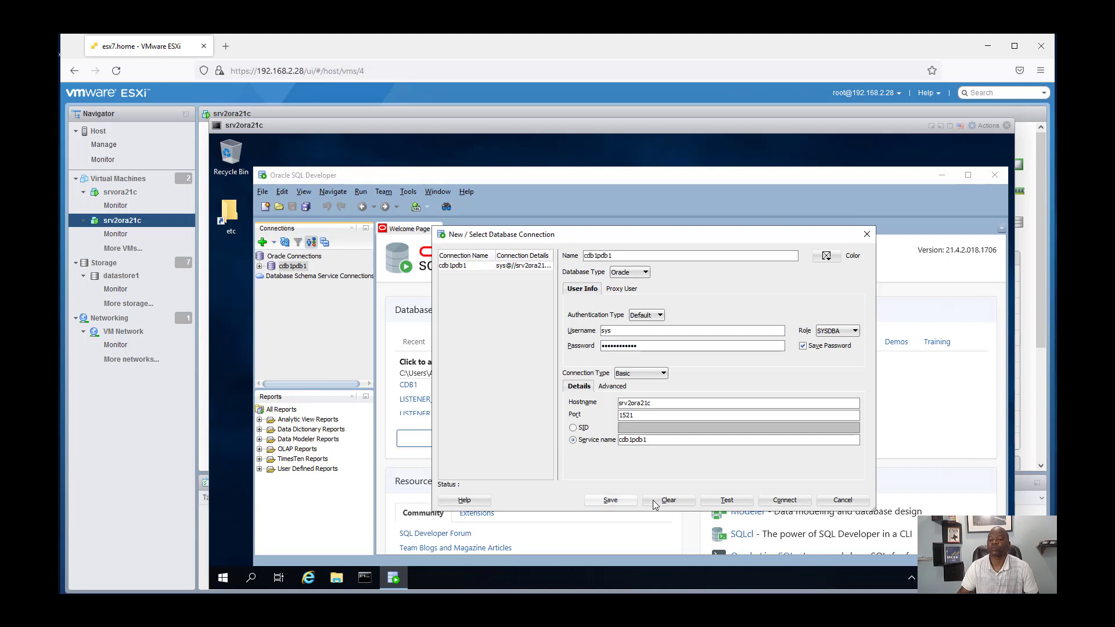
pyautogui.click(726, 502)
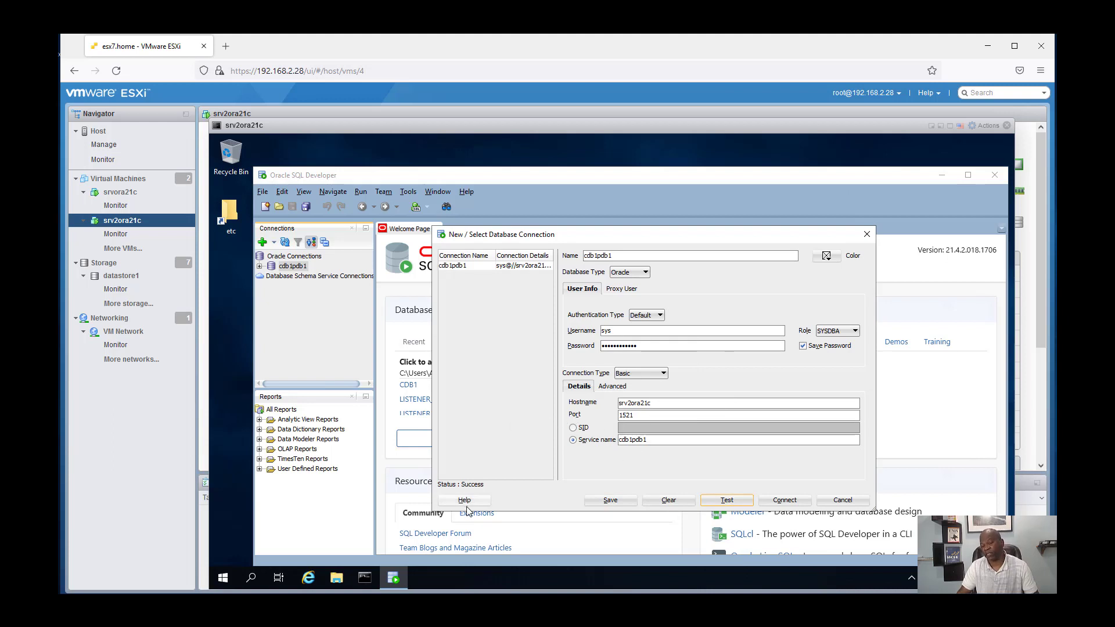
pyautogui.click(785, 501)
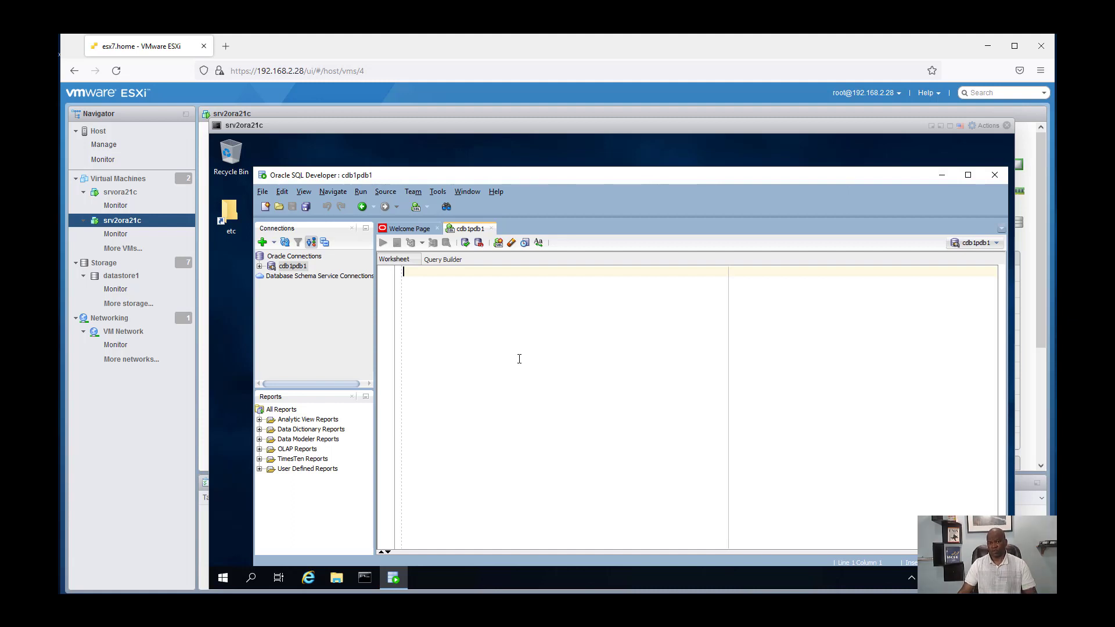
# Run show pdbs in the worksheet, listing CDB1PDB1 with CON_ID 3 open READ WRITE.
pyautogui.write('sho')
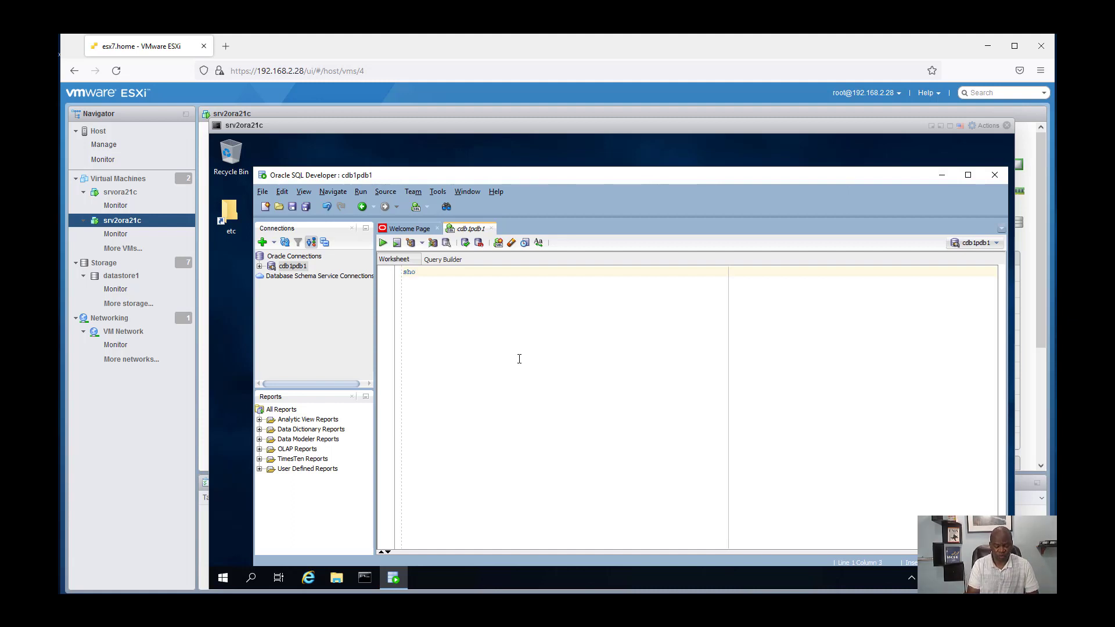
pyautogui.write('w ')
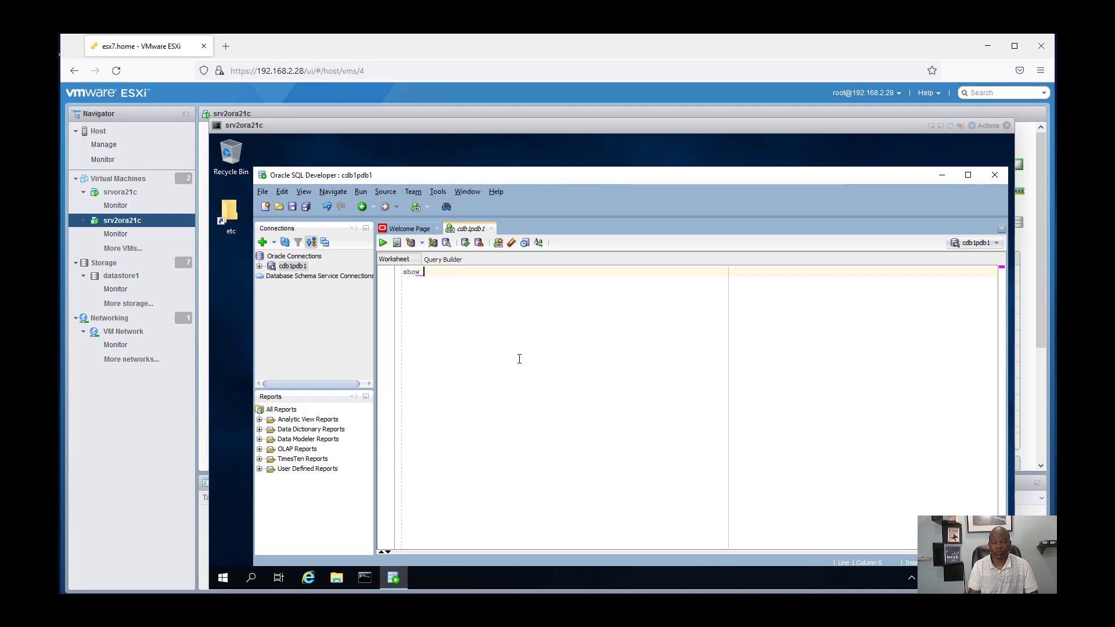
pyautogui.write('pdbs')
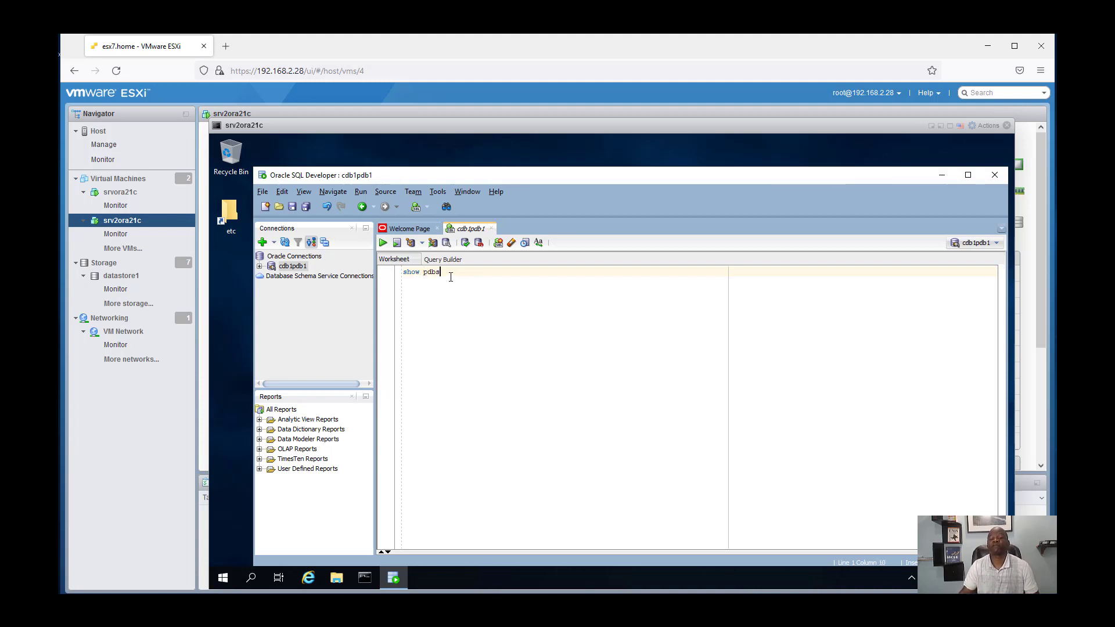
pyautogui.hotkey('ctrl', 'a')
pyautogui.click(383, 244)
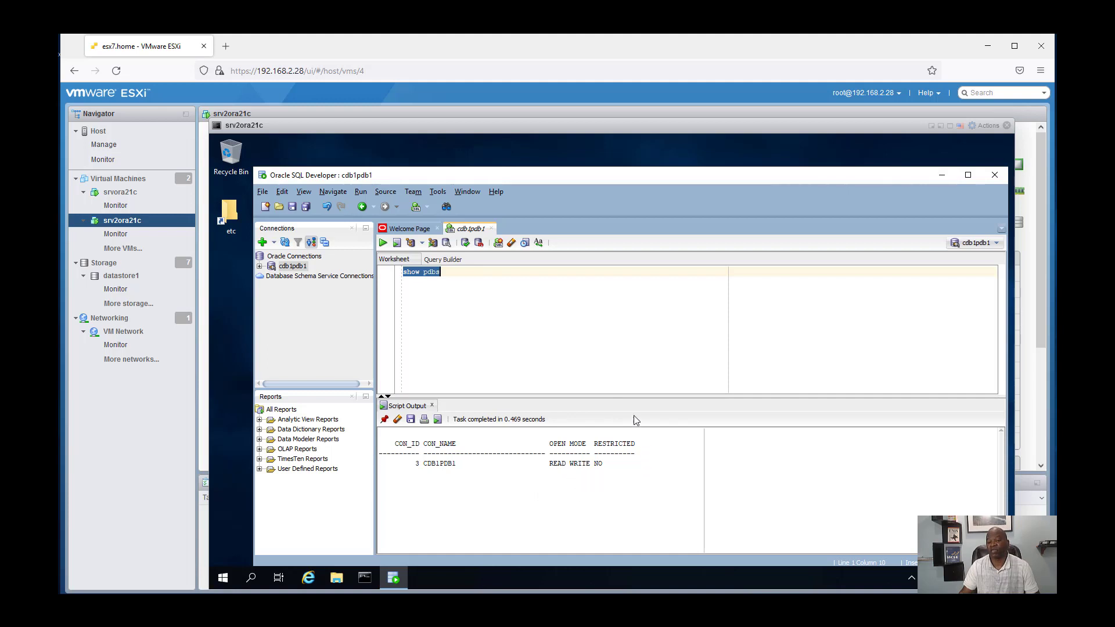
# On a new line below show pdbs, type an alter session set container statement.
pyautogui.click(449, 278)
pyautogui.press('Return')
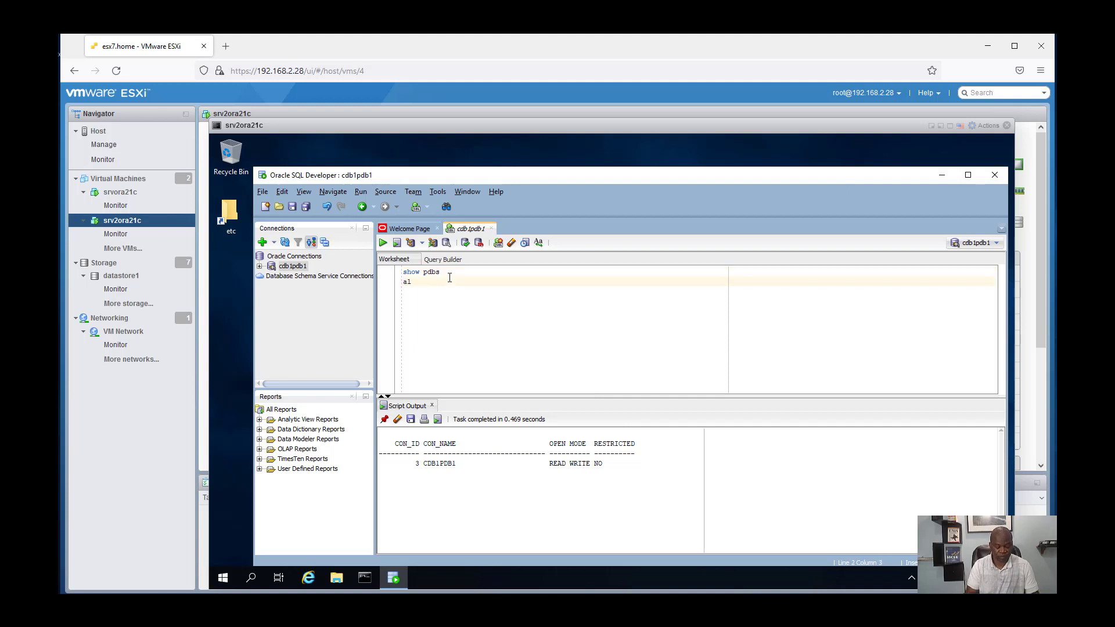
pyautogui.write('alter session set co')
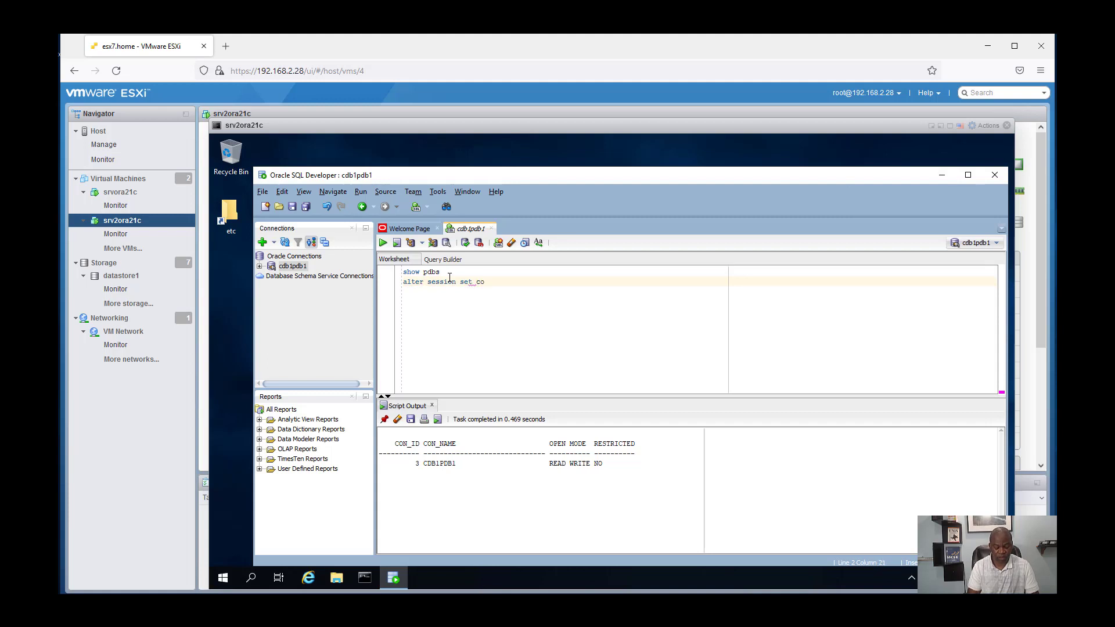
pyautogui.write('m')
pyautogui.press('BackSpace')
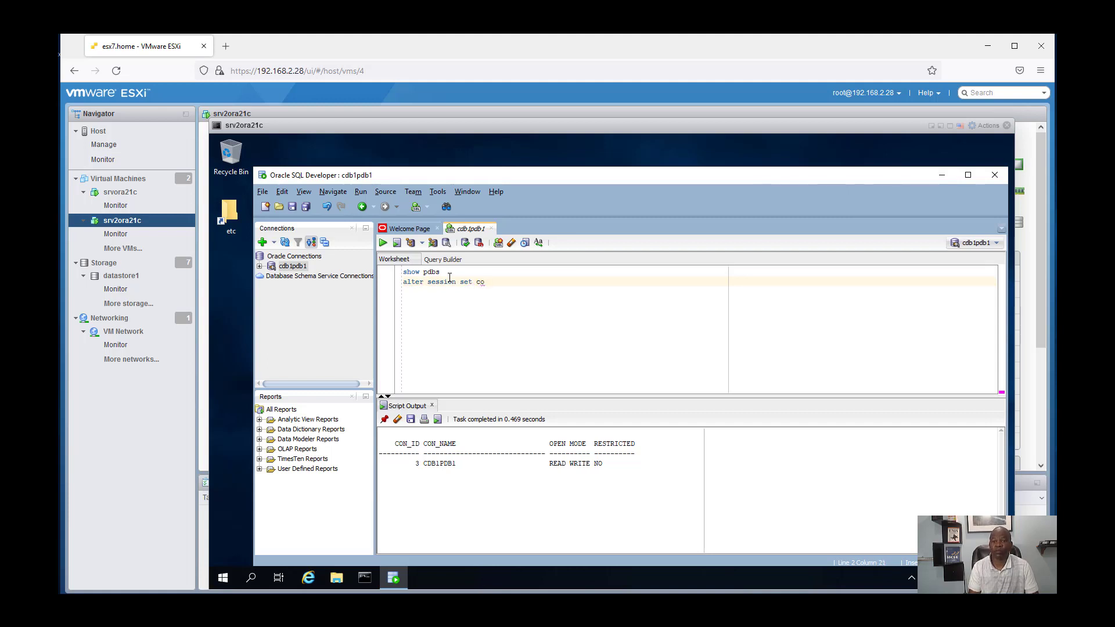
pyautogui.write('n')
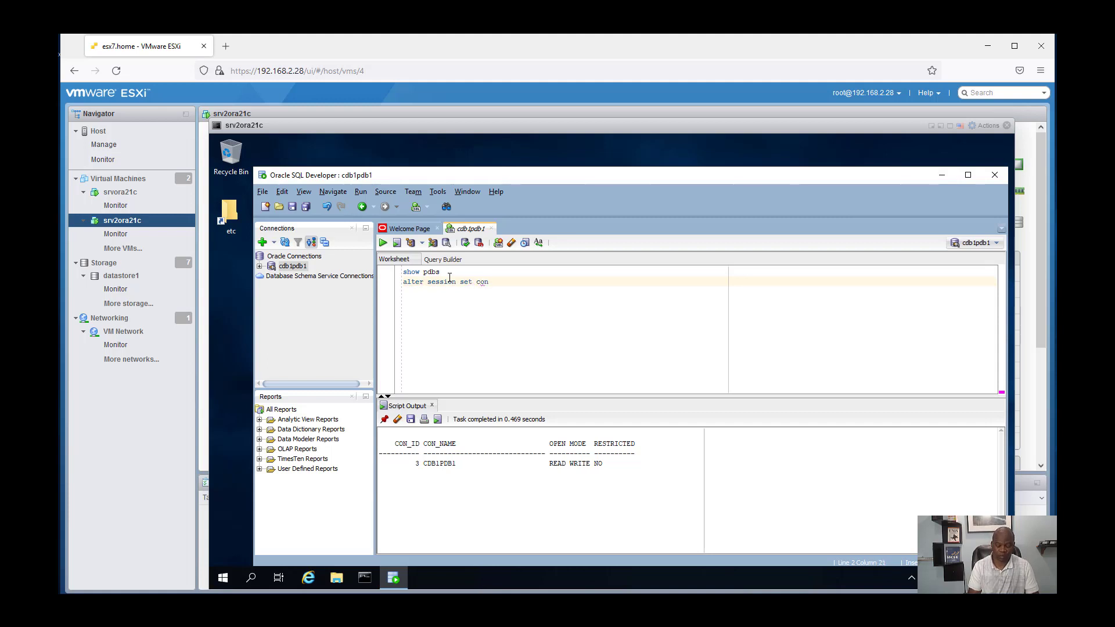
pyautogui.write('tainer')
pyautogui.write('=c')
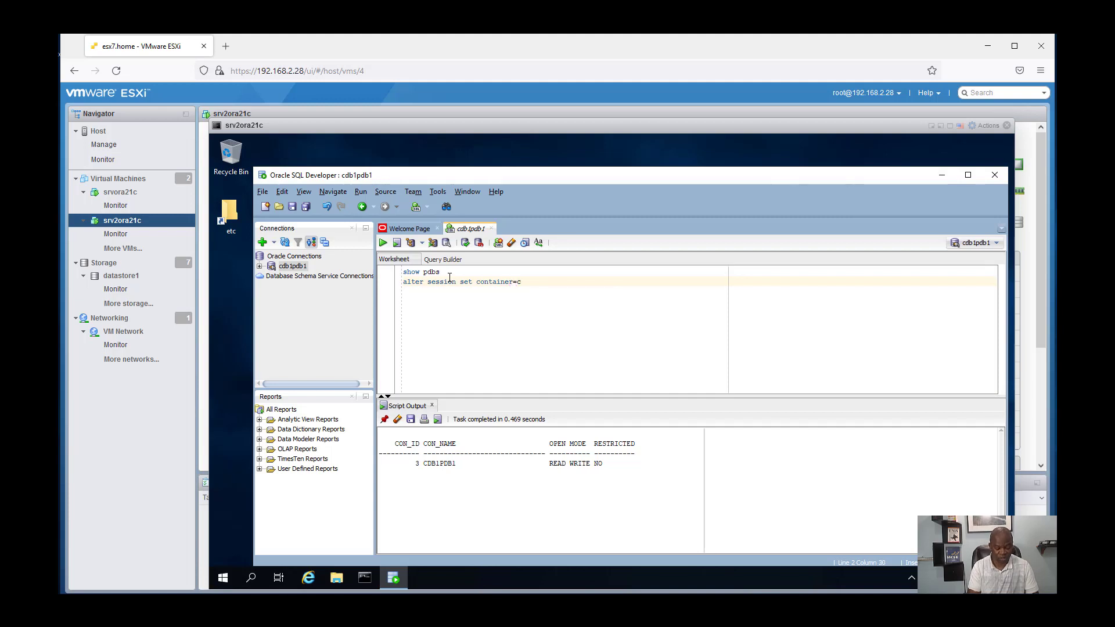
pyautogui.press('BackSpace')
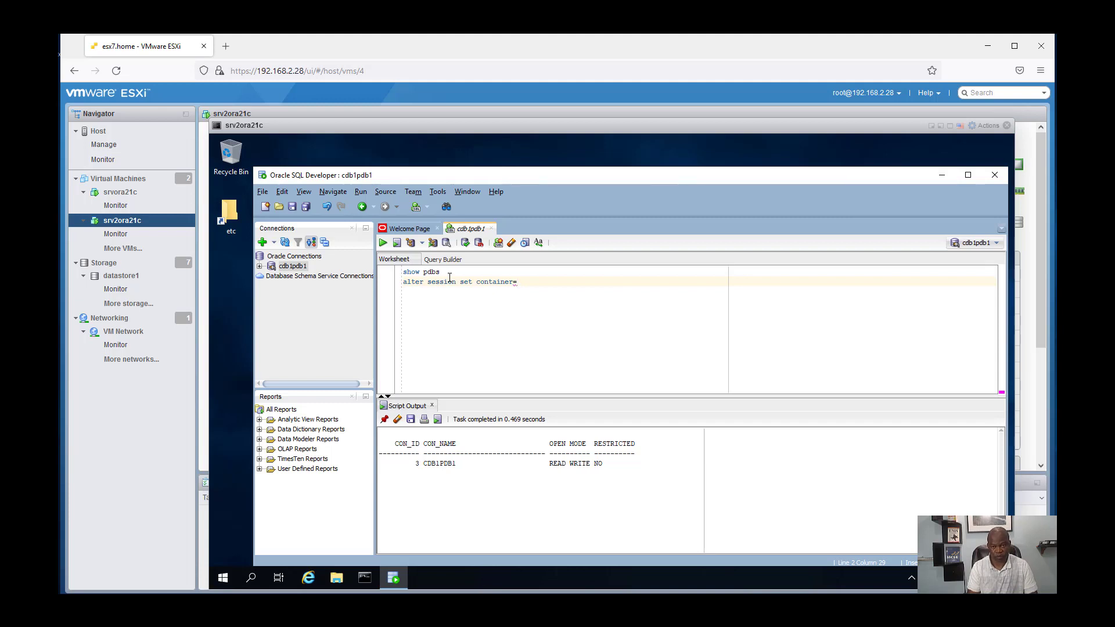
pyautogui.write('root;')
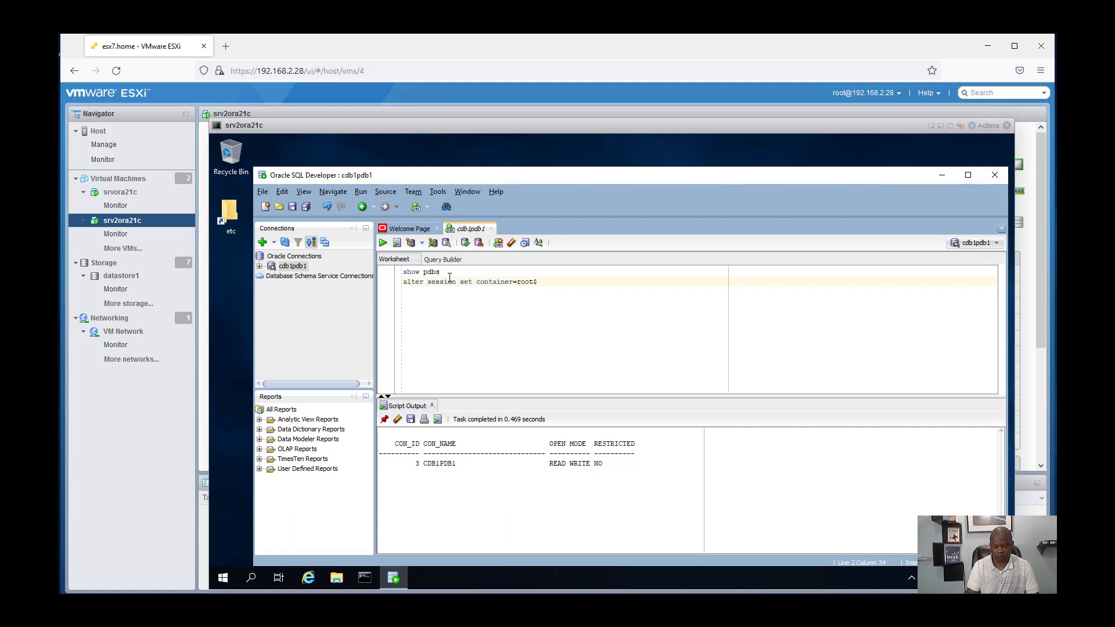
# Set the container target to cdb$root and run the statement, getting Session altered.
pyautogui.press('BackSpace')
pyautogui.press('BackSpace')
pyautogui.press('BackSpace')
pyautogui.press('BackSpace')
pyautogui.press('BackSpace')
pyautogui.write('cdb$root')
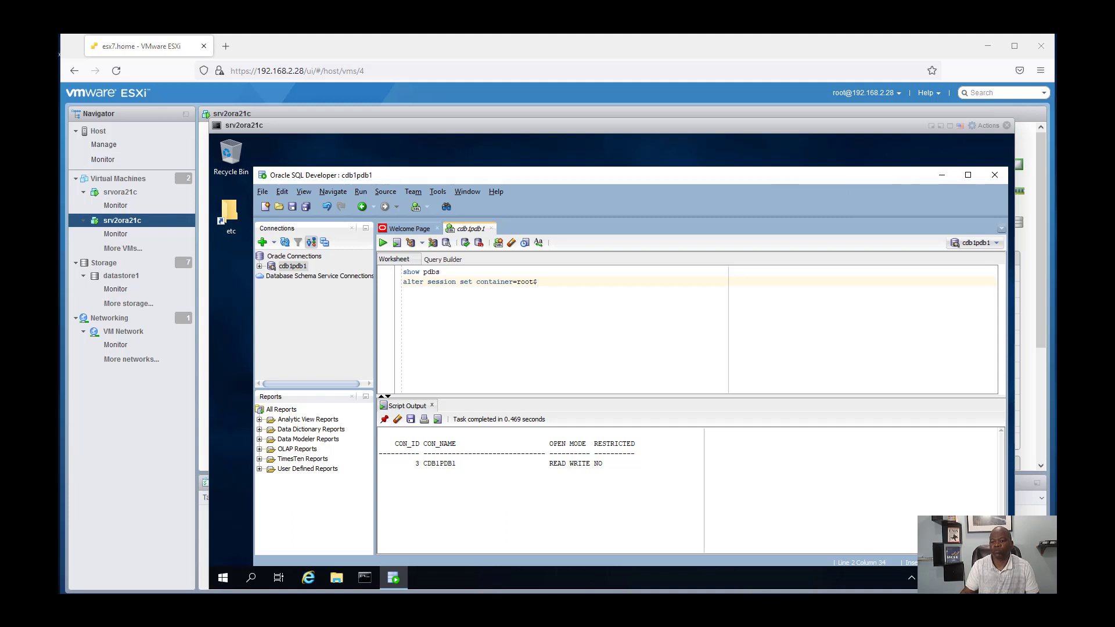
pyautogui.press('F5')
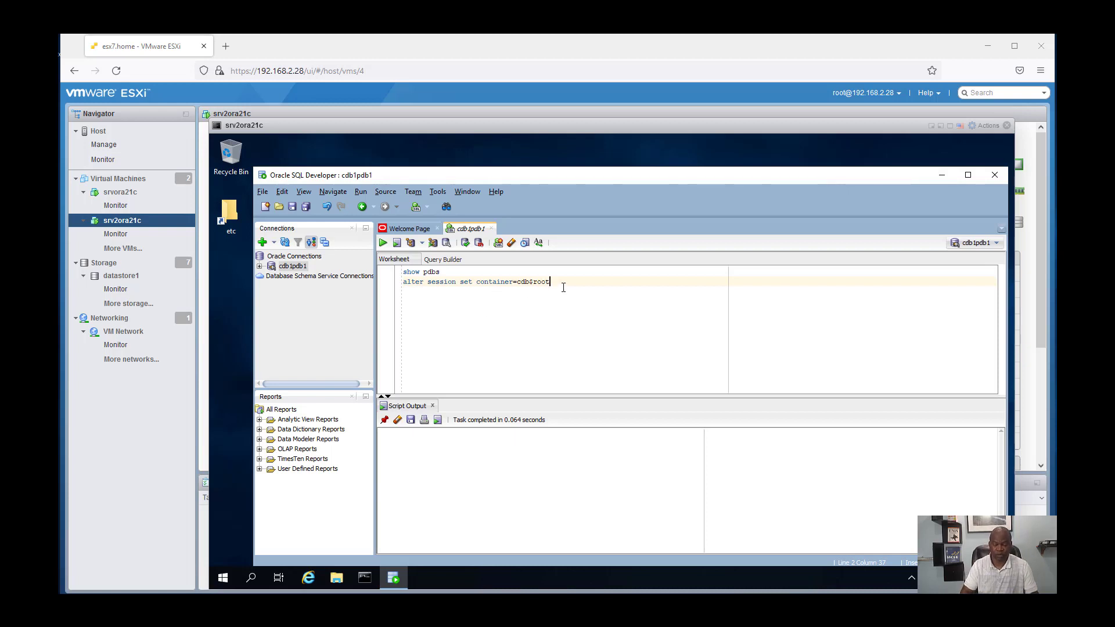
pyautogui.moveTo(551, 283); pyautogui.dragTo(394, 291)
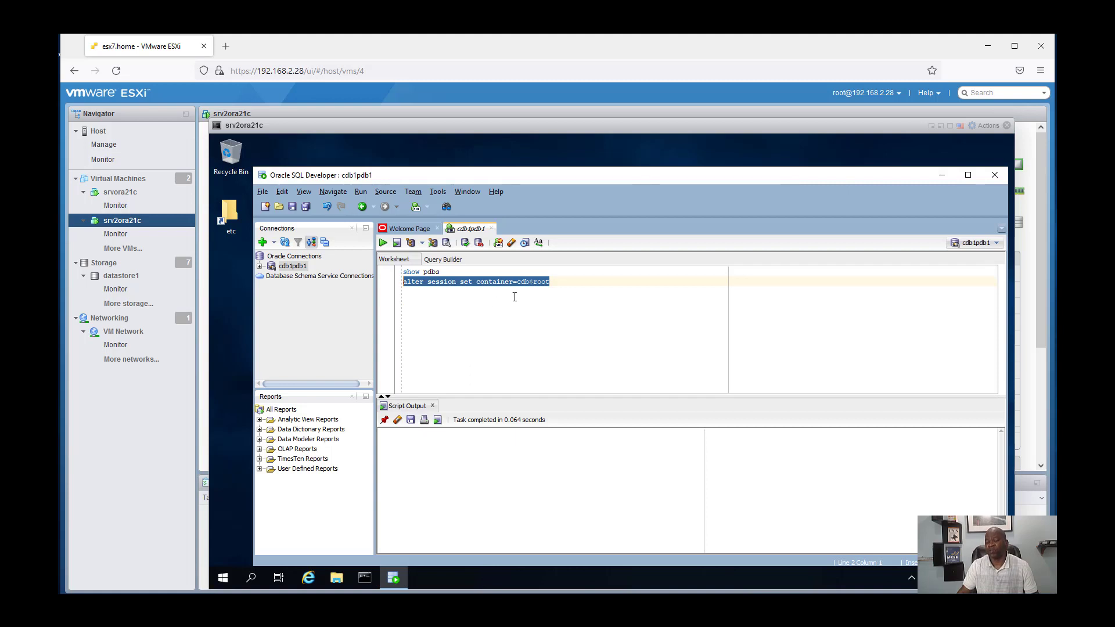
pyautogui.click(382, 243)
# Add a second show pdbs statement on line 4 and run it from CDB$ROOT.
pyautogui.click(563, 288)
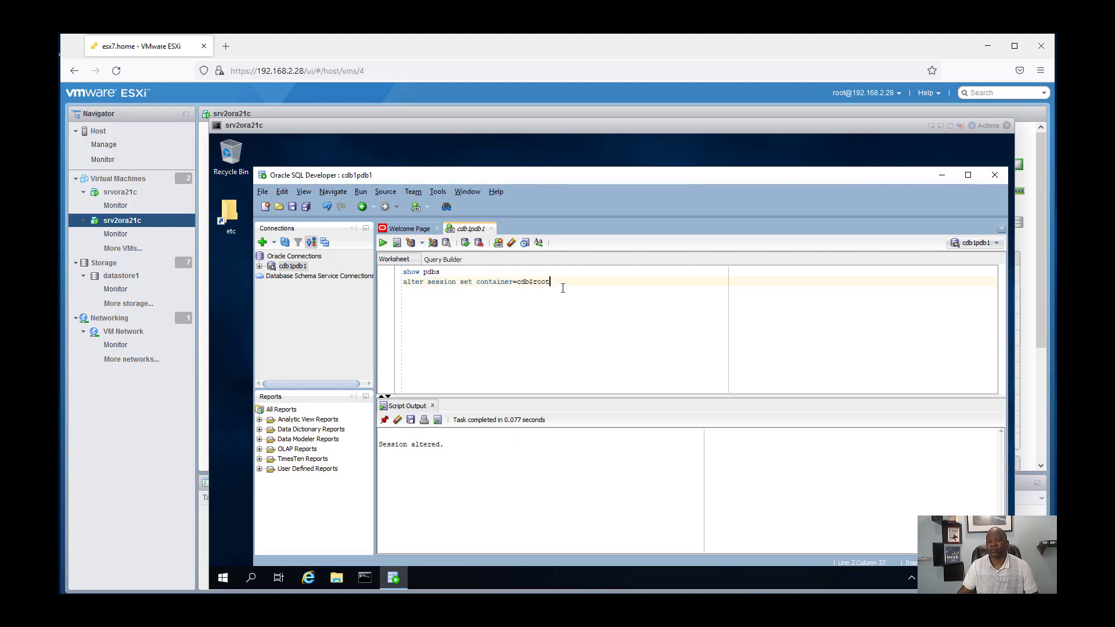
pyautogui.press('Return')
pyautogui.press('Return')
pyautogui.write('sh')
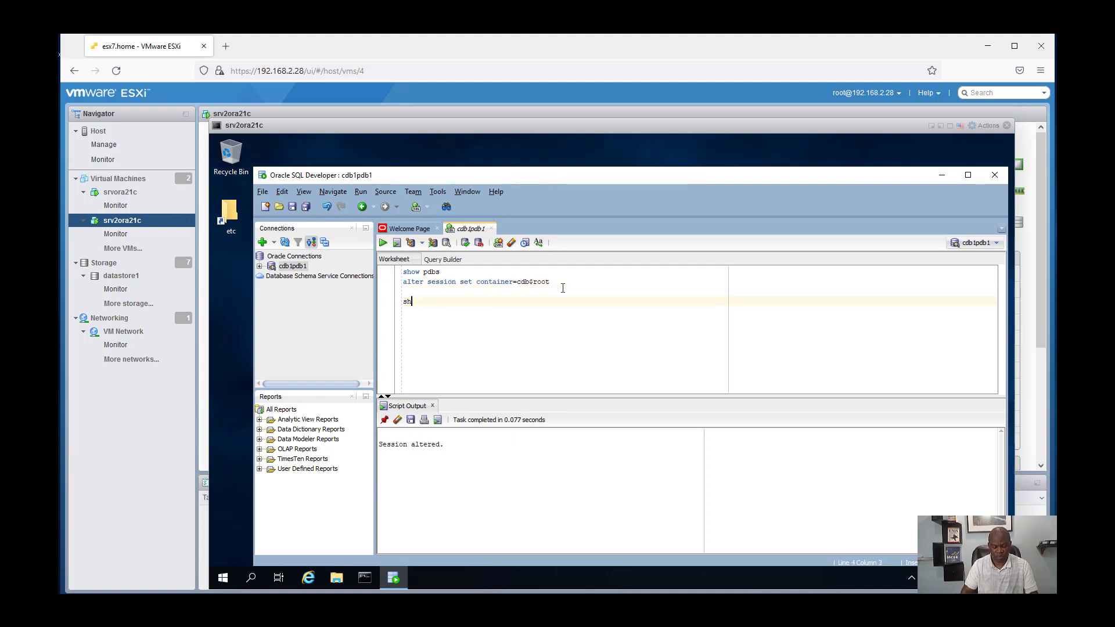
pyautogui.write('ow pdbs')
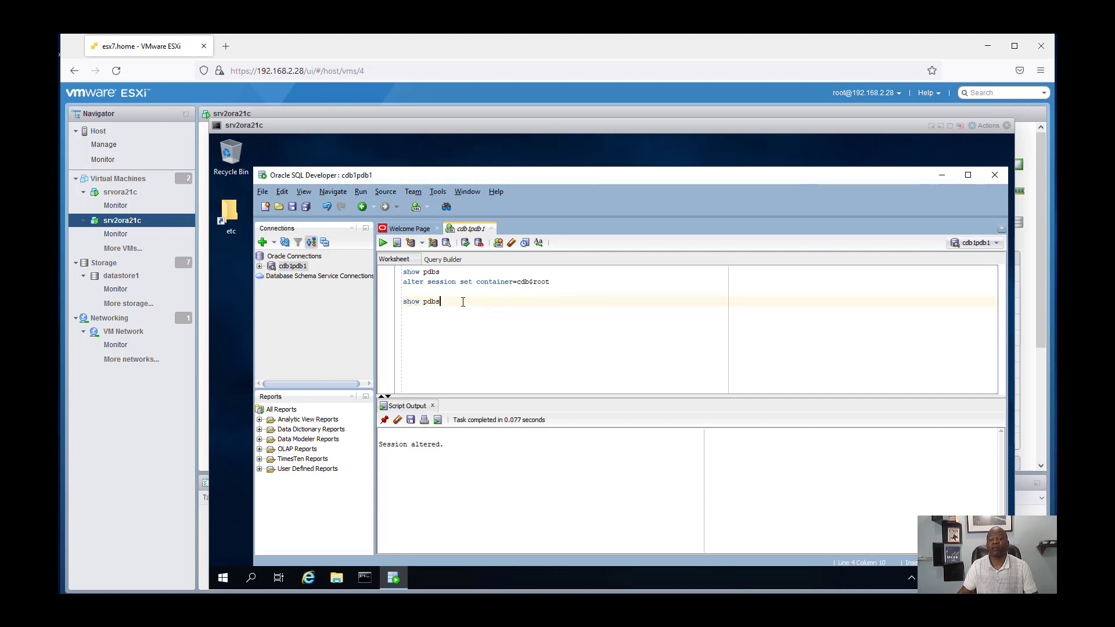
pyautogui.moveTo(462, 302); pyautogui.dragTo(401, 302)
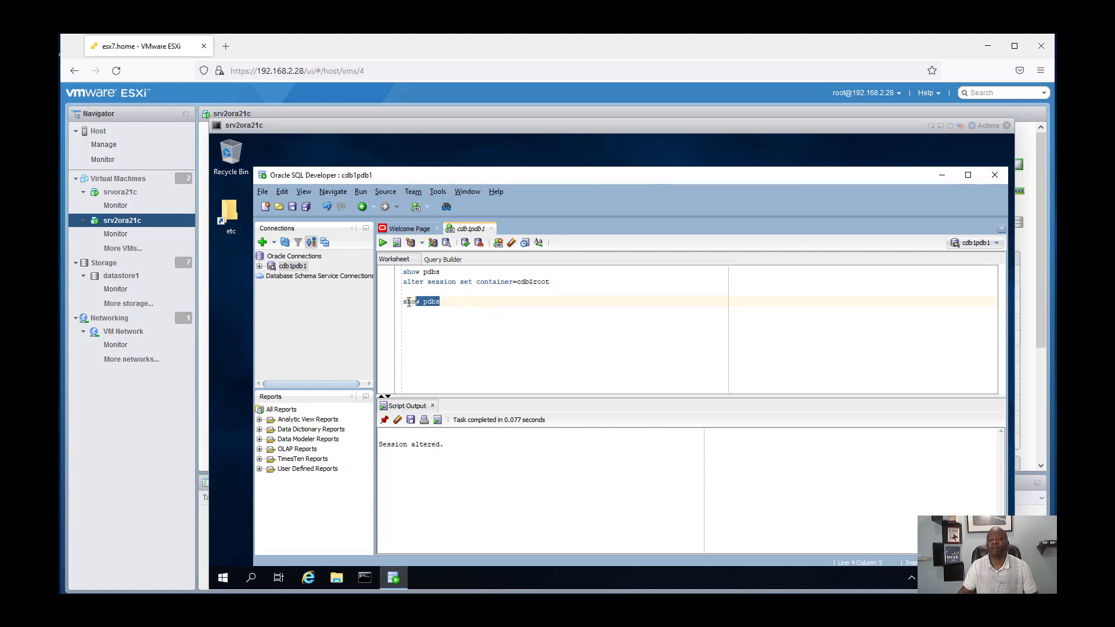
pyautogui.click(383, 244)
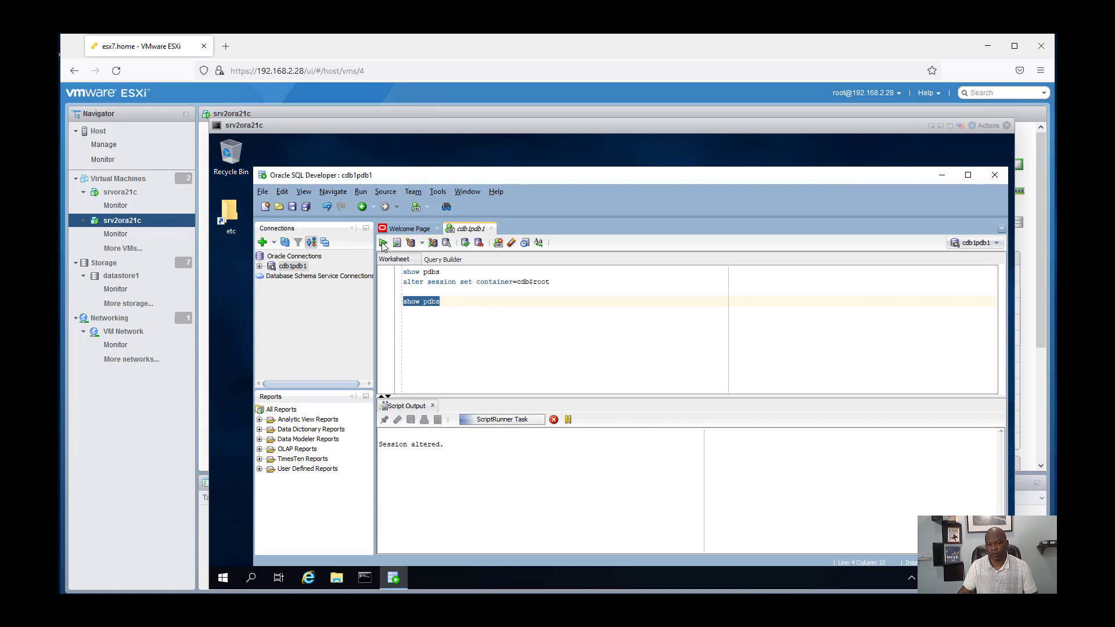